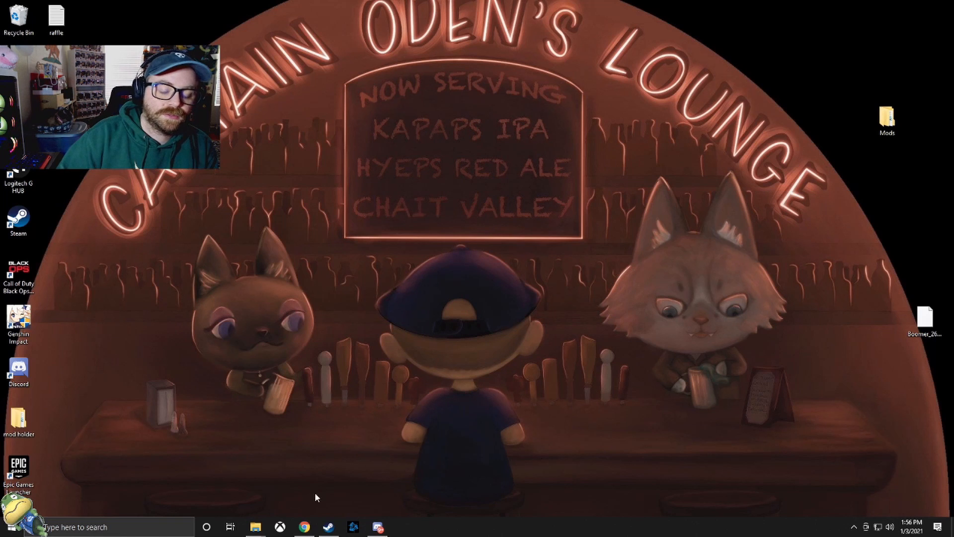
- Check the contents of the Mods folder inside the Stardew Valley game folder, returning to the game folder
{"action": "mouse_move", "coordinate": [260, 530]}
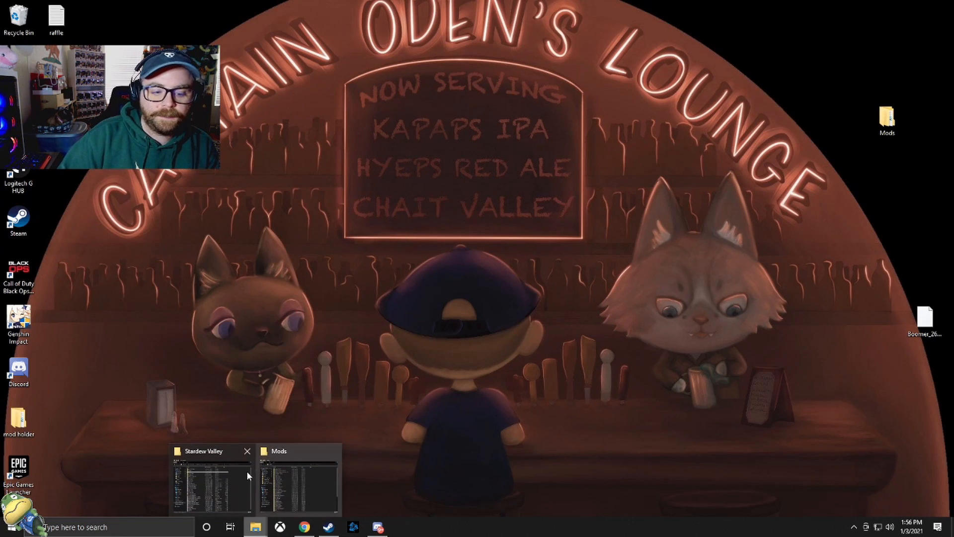
{"action": "left_click", "coordinate": [235, 483]}
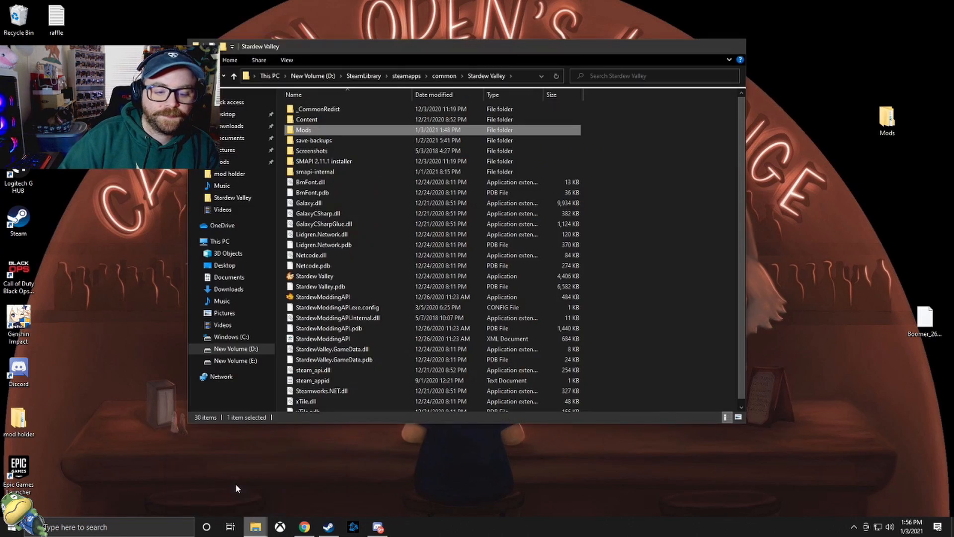
{"action": "double_click", "coordinate": [316, 131]}
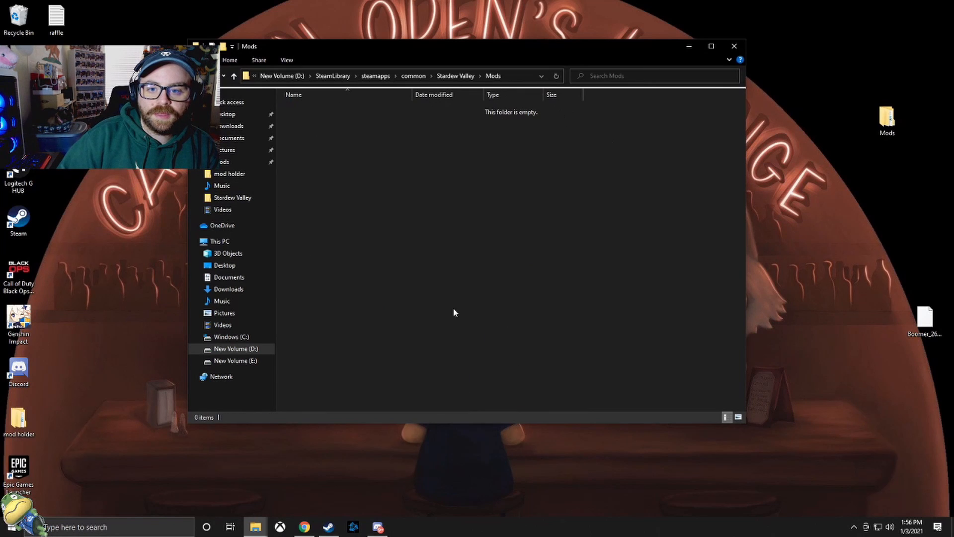
{"action": "left_click", "coordinate": [198, 76]}
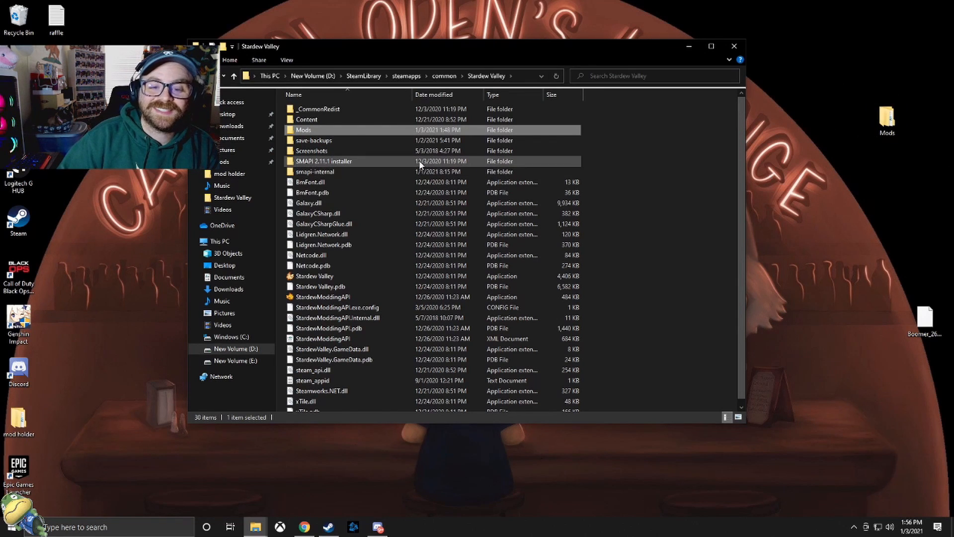
{"action": "double_click", "coordinate": [311, 132]}
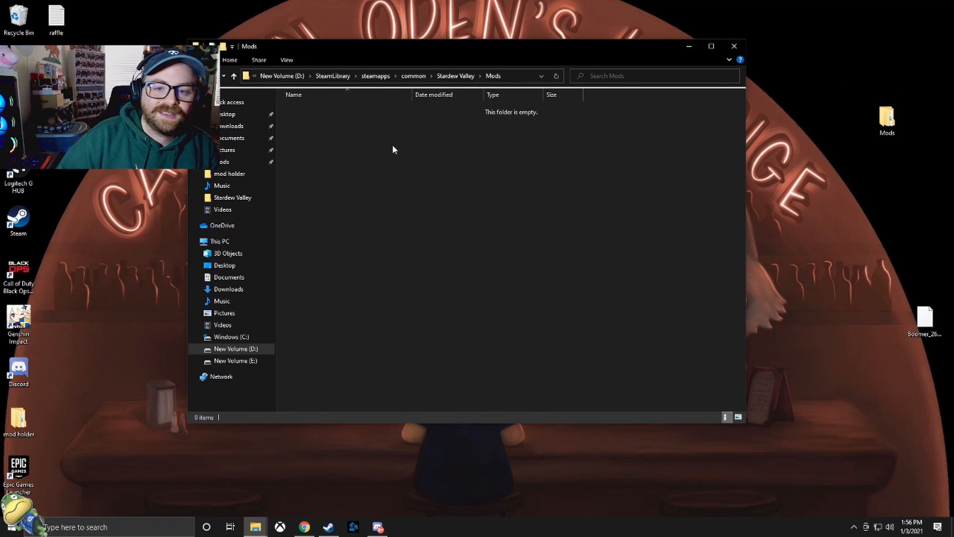
{"action": "left_click", "coordinate": [198, 76]}
- Switch to Chrome and download SMAPI 3.8.2 from smapi.io using the direct download
{"action": "left_click", "coordinate": [304, 527]}
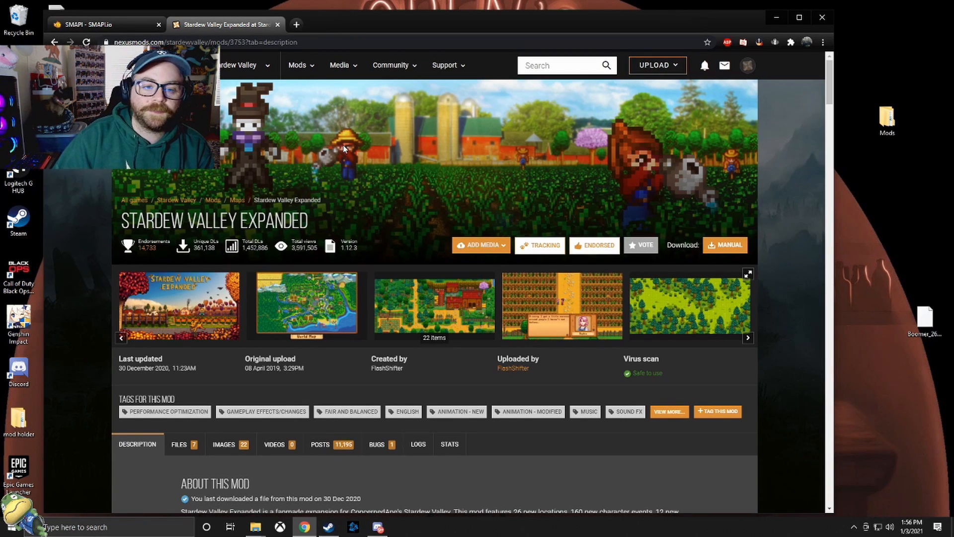
{"action": "left_click", "coordinate": [113, 23]}
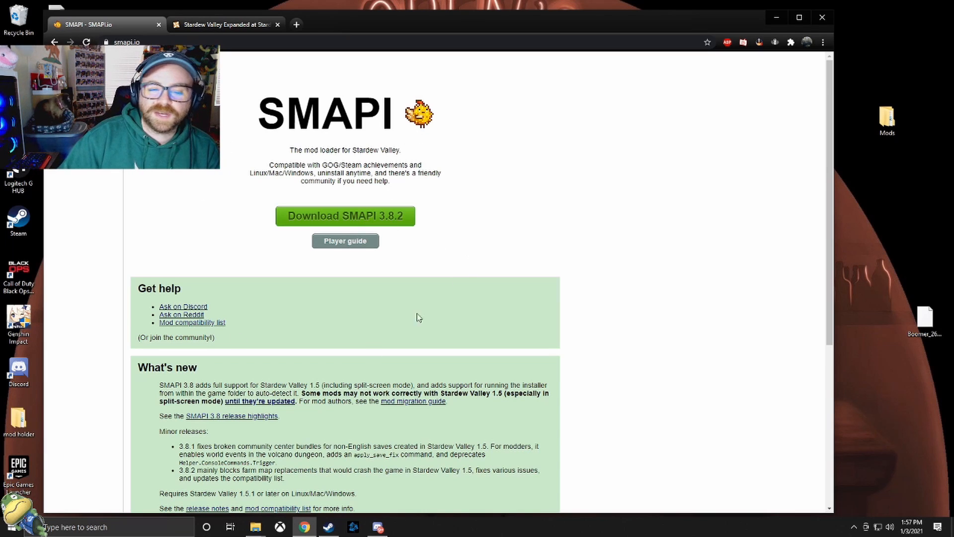
{"action": "mouse_move", "coordinate": [356, 216]}
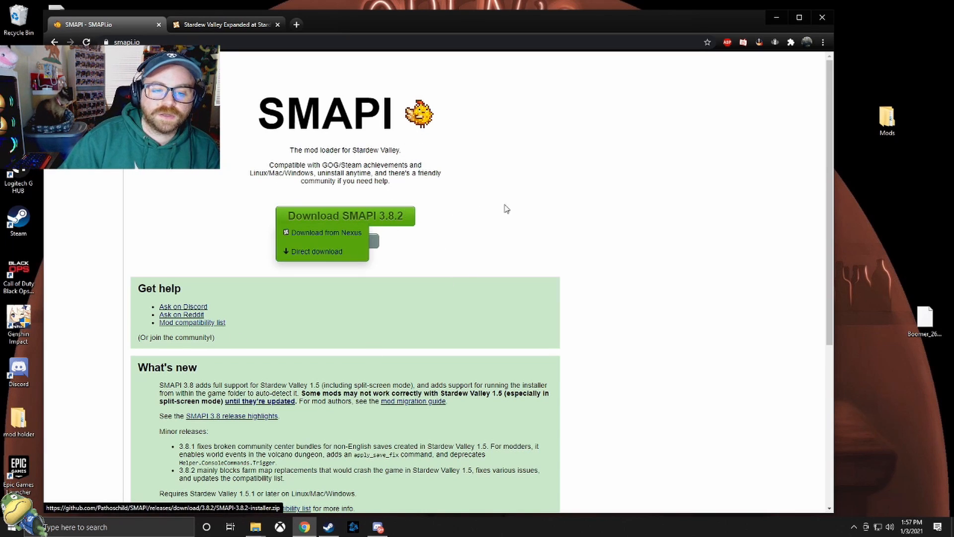
{"action": "left_click", "coordinate": [318, 252]}
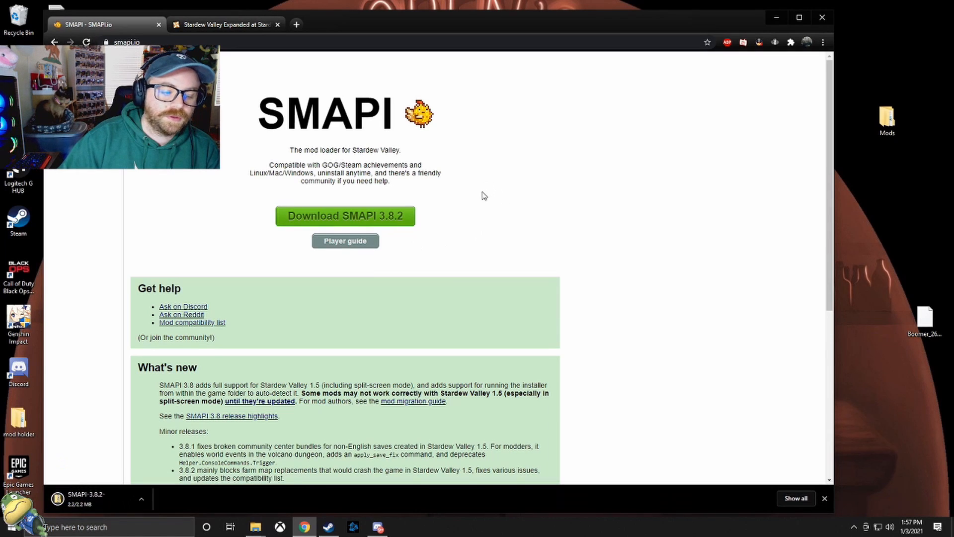
- Open the downloaded SMAPI 3.8.2 installer archive and extract all its files to the suggested folder in Downloads
{"action": "left_click", "coordinate": [105, 497]}
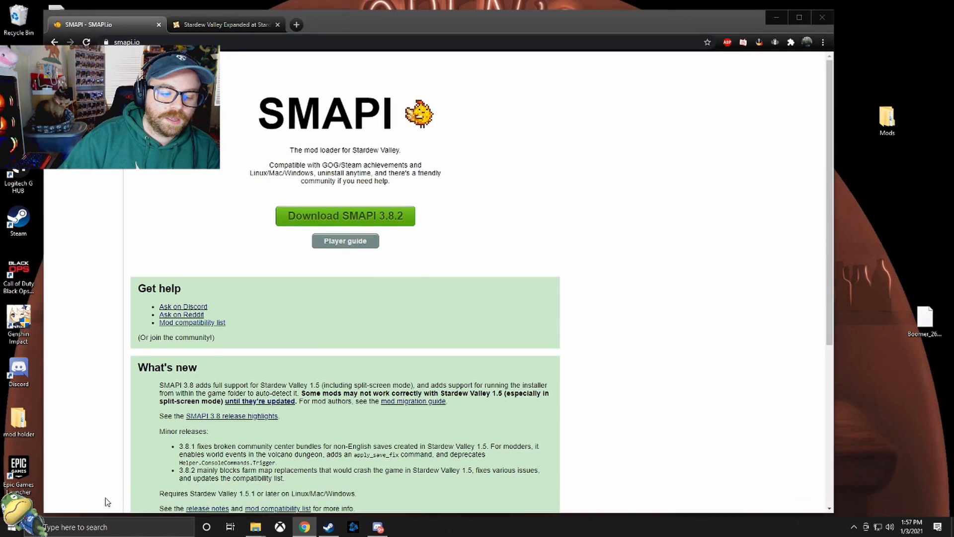
{"action": "double_click", "coordinate": [342, 133]}
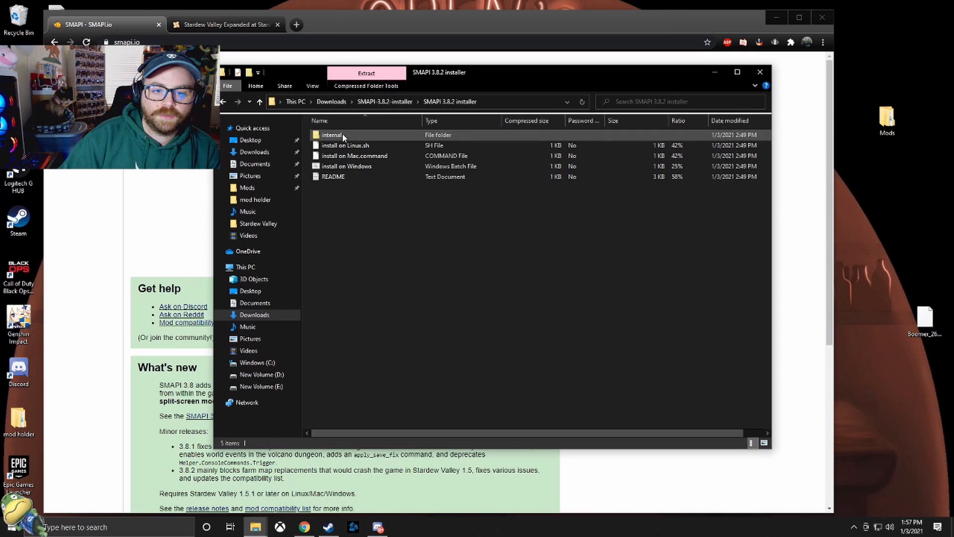
{"action": "double_click", "coordinate": [362, 168]}
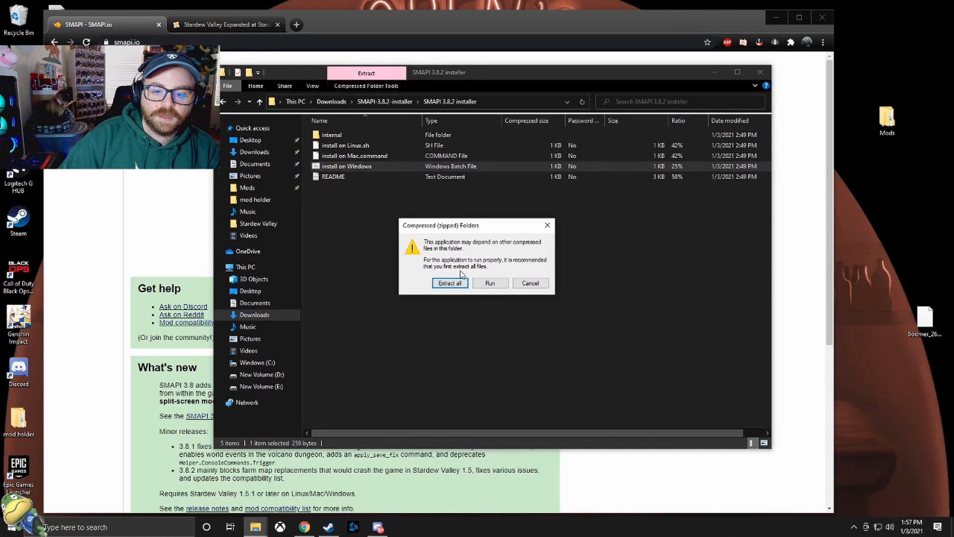
{"action": "left_click", "coordinate": [453, 283]}
{"action": "left_click", "coordinate": [567, 359]}
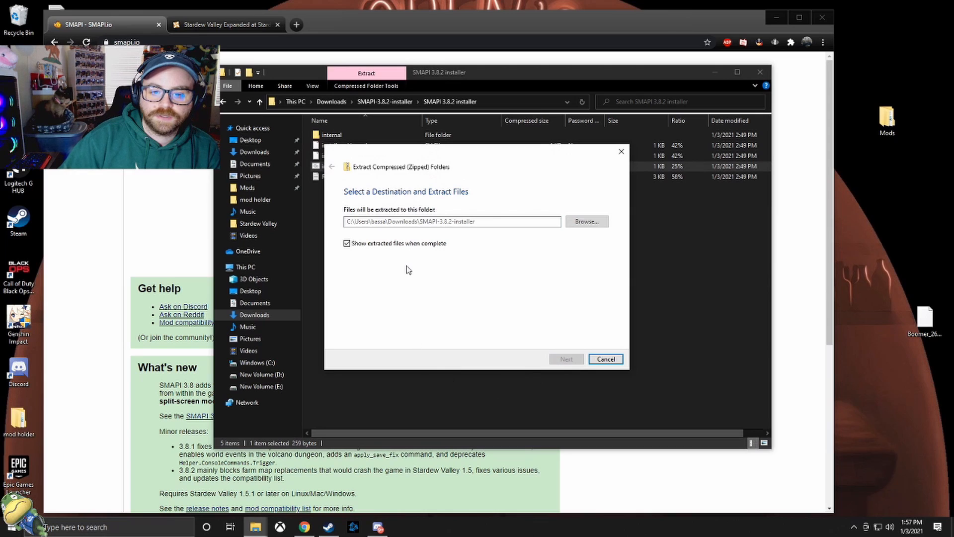
- Run "install on Windows" from the extracted SMAPI 3.8.2 installer folder and choose option 1 to install SMAPI
{"action": "double_click", "coordinate": [361, 148]}
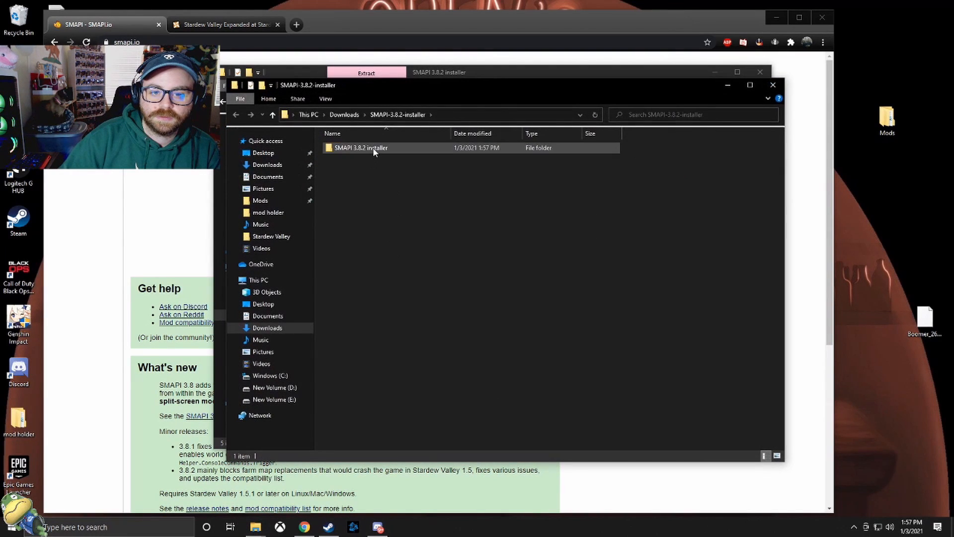
{"action": "left_click", "coordinate": [373, 180]}
{"action": "double_click", "coordinate": [372, 179]}
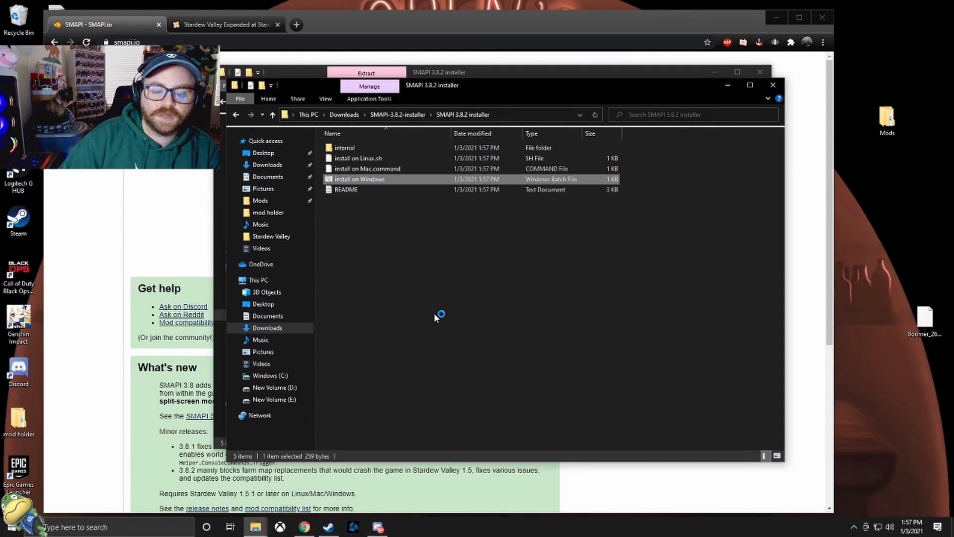
{"action": "left_click_drag", "start_coordinate": [308, 41], "coordinate": [528, 124]}
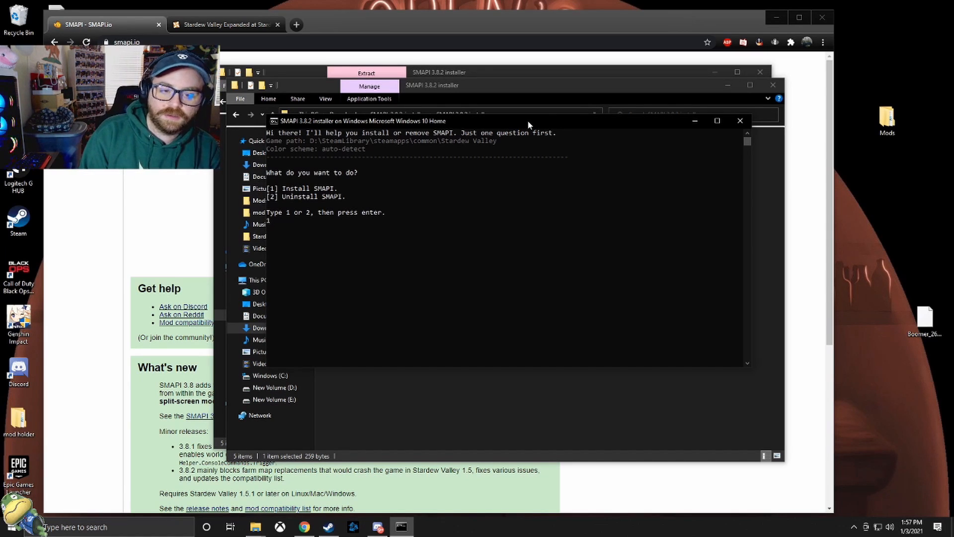
{"action": "key", "text": "Return"}
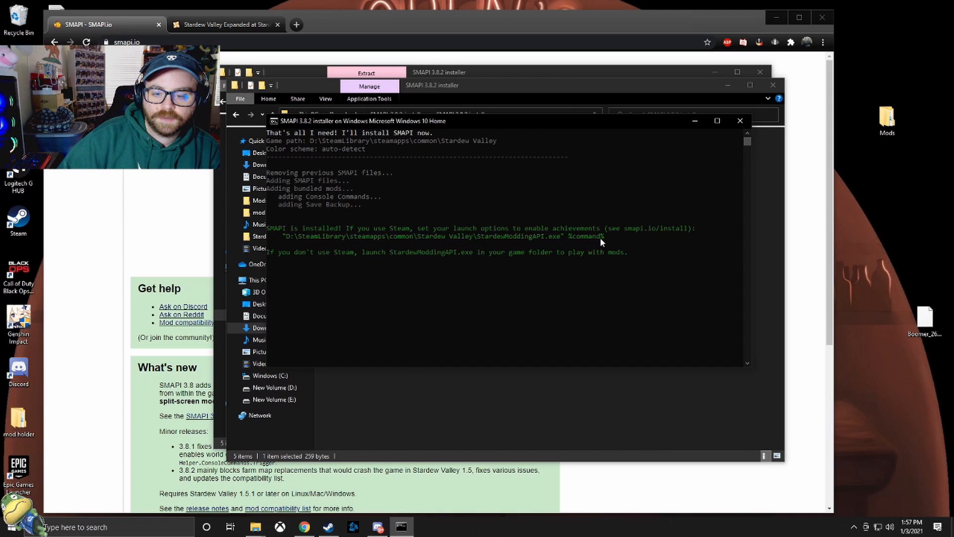
- Switch to Steam and open the properties of Stardew Valley
{"action": "left_click", "coordinate": [328, 527]}
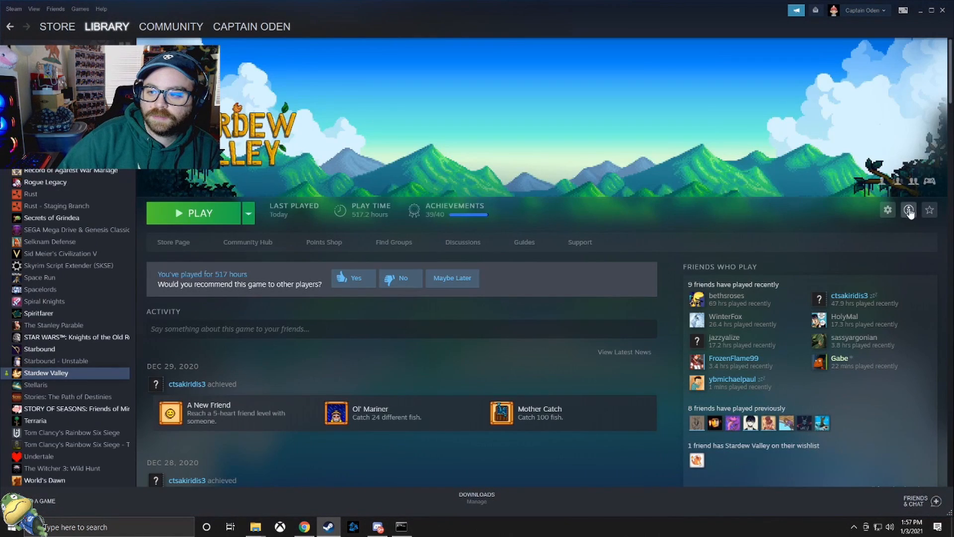
{"action": "left_click", "coordinate": [888, 209]}
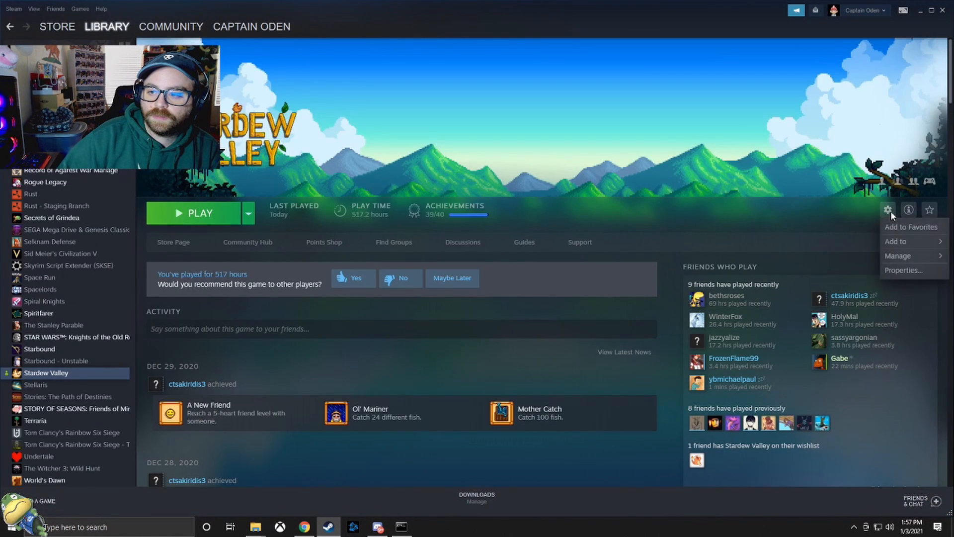
{"action": "left_click", "coordinate": [900, 271]}
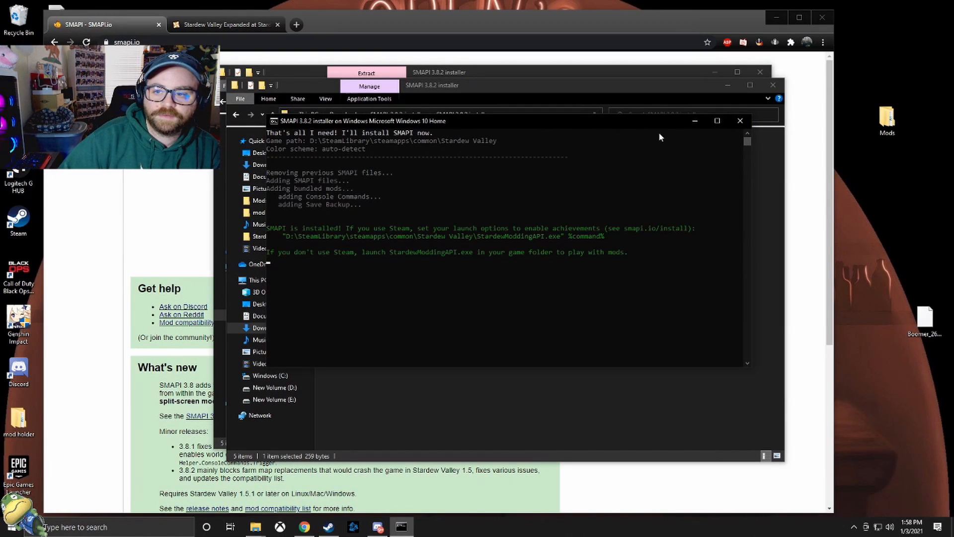
- Close the SMAPI installer console and both SMAPI 3.8.2 installer folder windows
{"action": "left_click", "coordinate": [740, 120]}
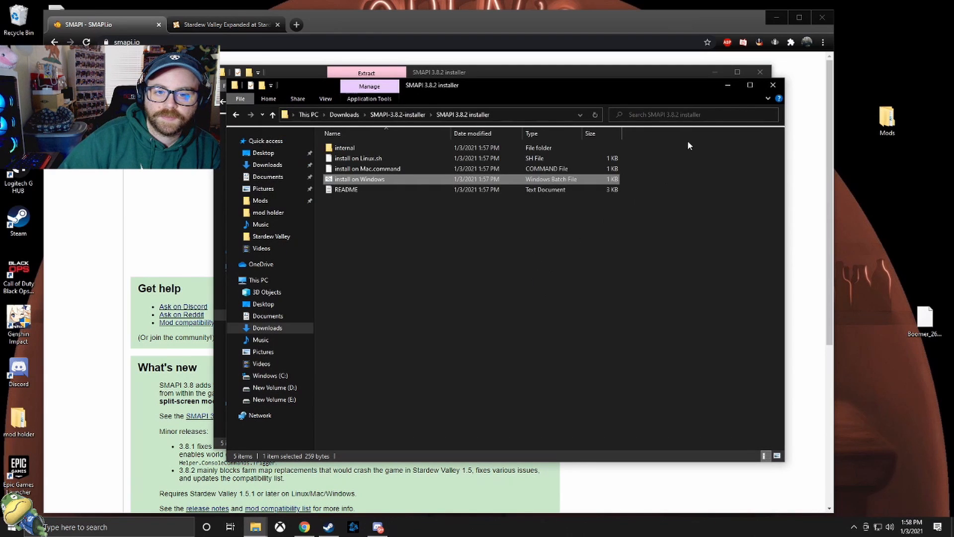
{"action": "left_click", "coordinate": [772, 85]}
{"action": "left_click", "coordinate": [760, 72]}
- Request the manual download of the main "-Stardew Valley Expanded-" file from the mod's files on Nexus Mods
{"action": "left_click", "coordinate": [217, 25]}
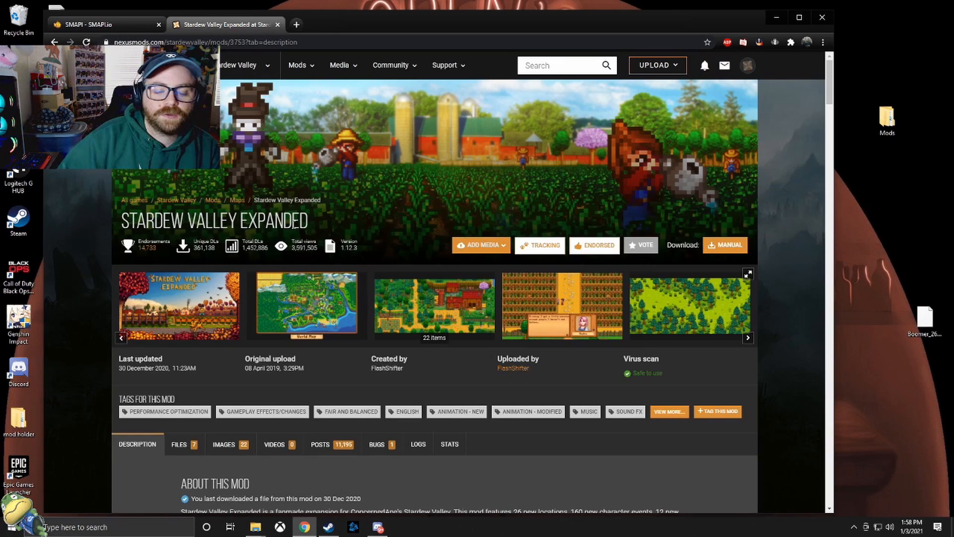
{"action": "left_click_drag", "start_coordinate": [399, 28], "coordinate": [486, 27]}
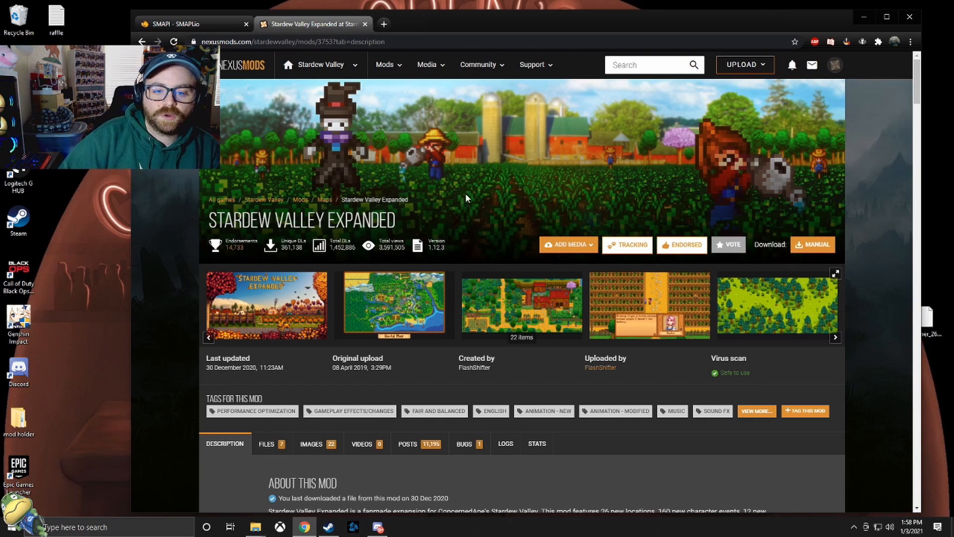
{"action": "scroll", "coordinate": [464, 189], "scroll_direction": "down", "scroll_amount": 1}
{"action": "left_click", "coordinate": [265, 395]}
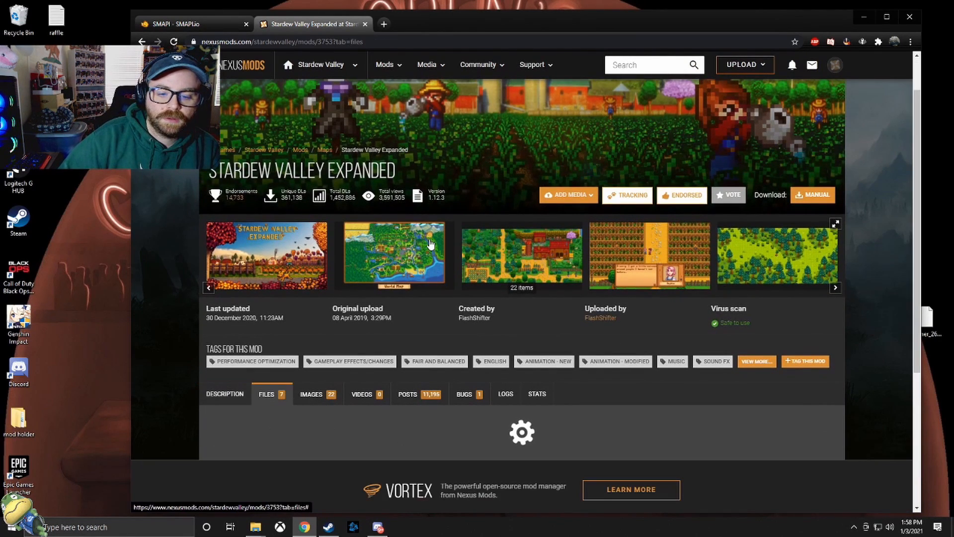
{"action": "scroll", "coordinate": [452, 189], "scroll_direction": "down", "scroll_amount": 4}
{"action": "scroll", "coordinate": [449, 197], "scroll_direction": "down", "scroll_amount": 3}
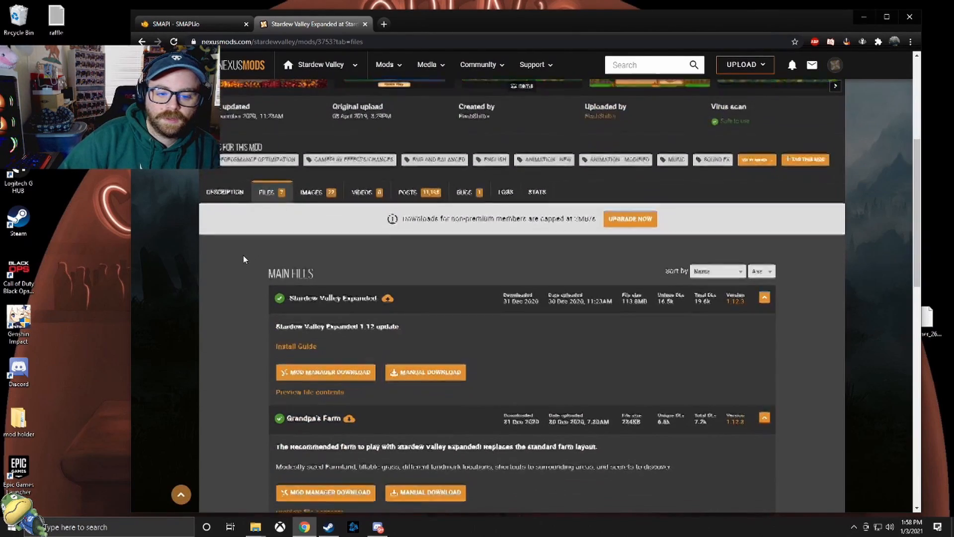
{"action": "scroll", "coordinate": [252, 154], "scroll_direction": "up", "scroll_amount": 5}
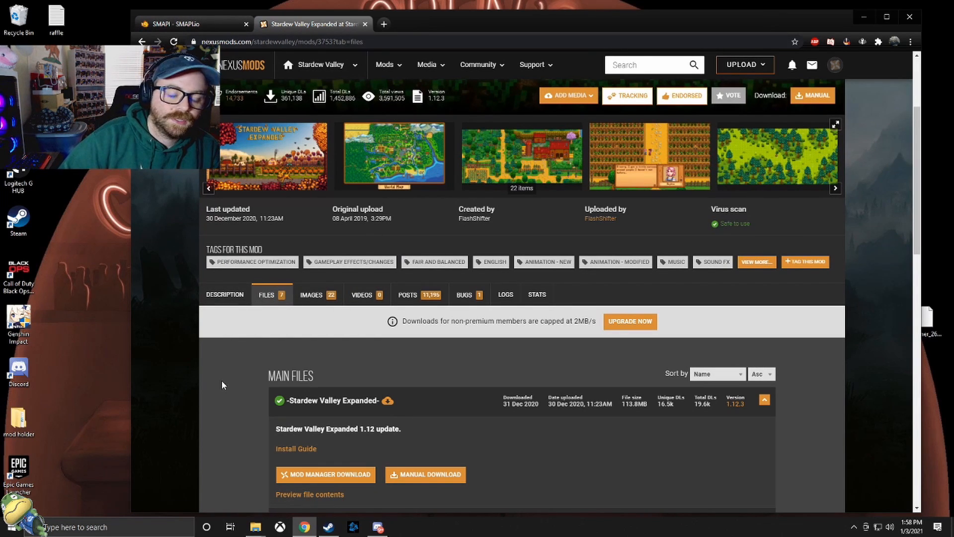
{"action": "scroll", "coordinate": [236, 358], "scroll_direction": "down", "scroll_amount": 2}
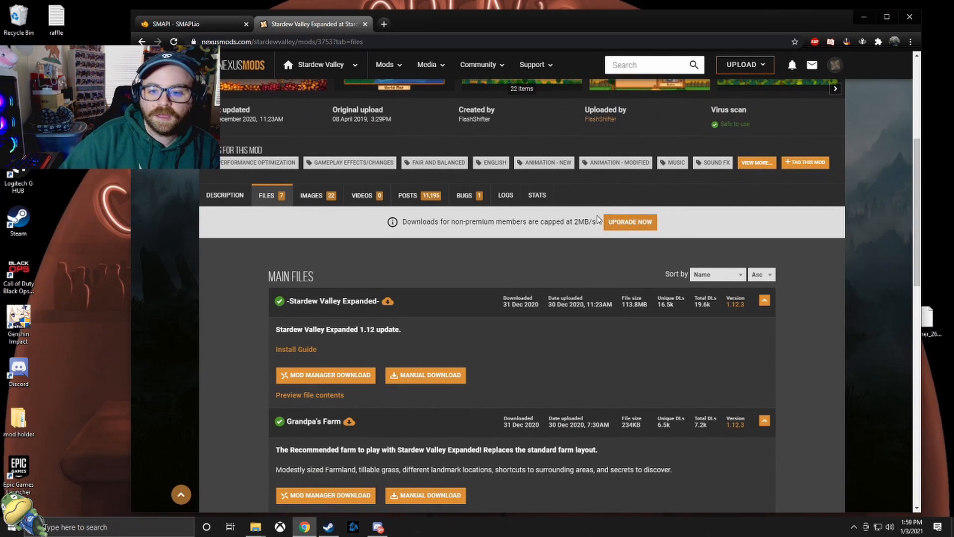
{"action": "scroll", "coordinate": [335, 259], "scroll_direction": "up", "scroll_amount": 5}
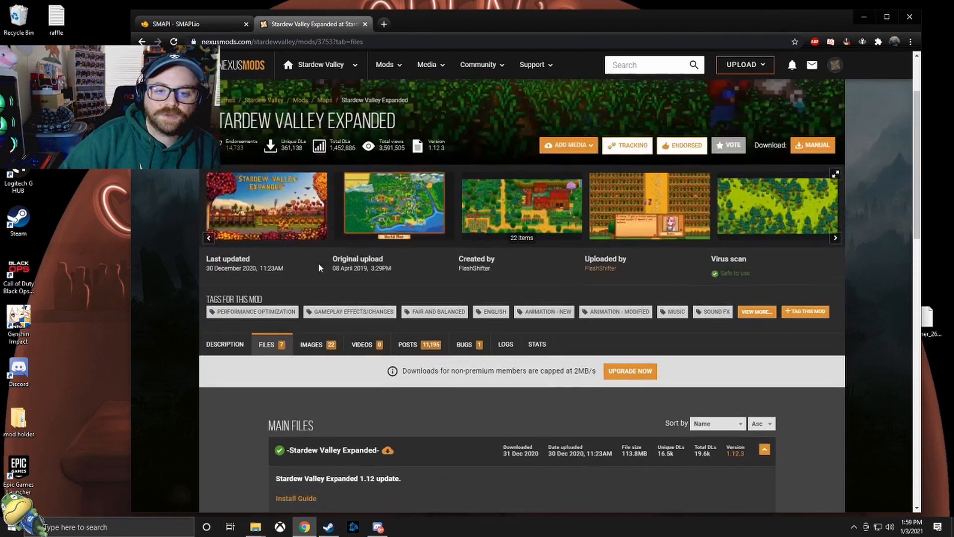
{"action": "scroll", "coordinate": [322, 261], "scroll_direction": "down", "scroll_amount": 5}
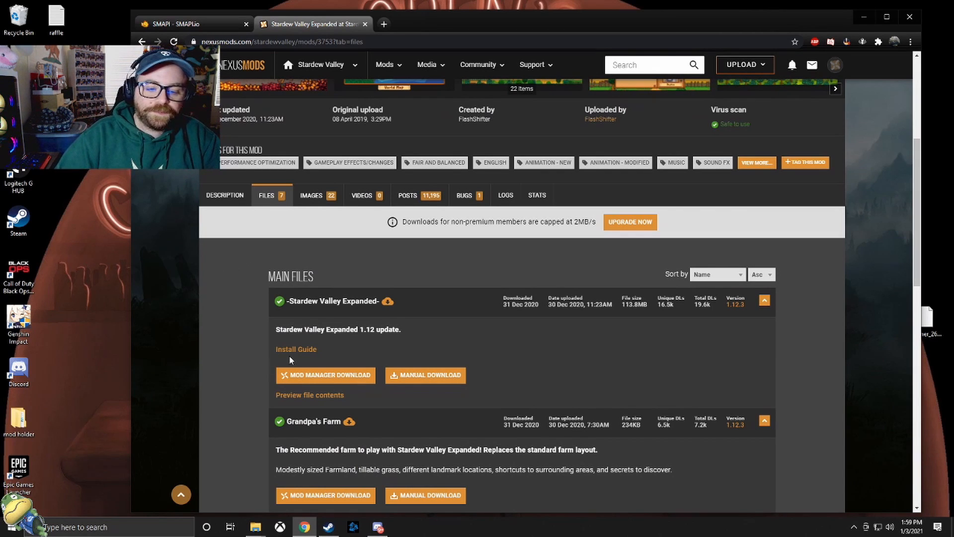
{"action": "scroll", "coordinate": [467, 327], "scroll_direction": "down", "scroll_amount": 3}
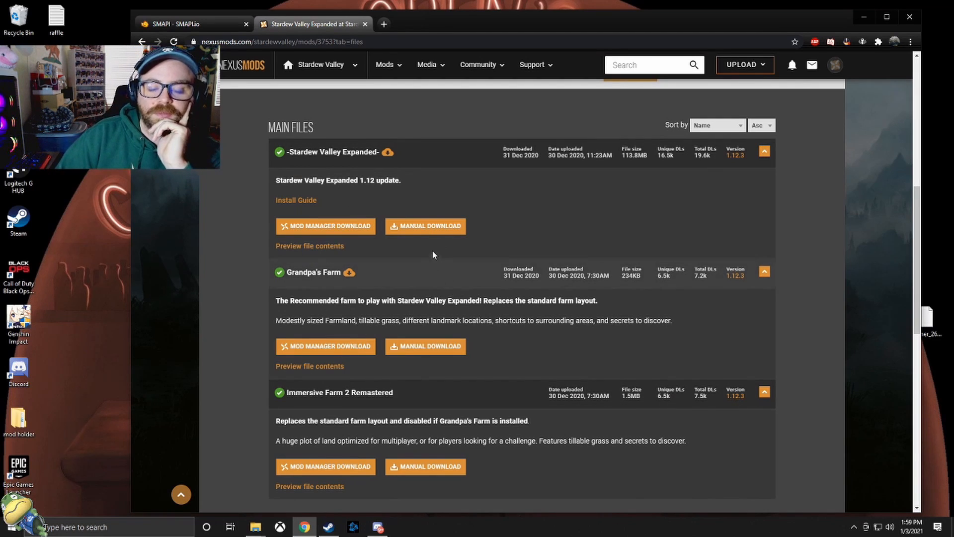
{"action": "left_click", "coordinate": [435, 226]}
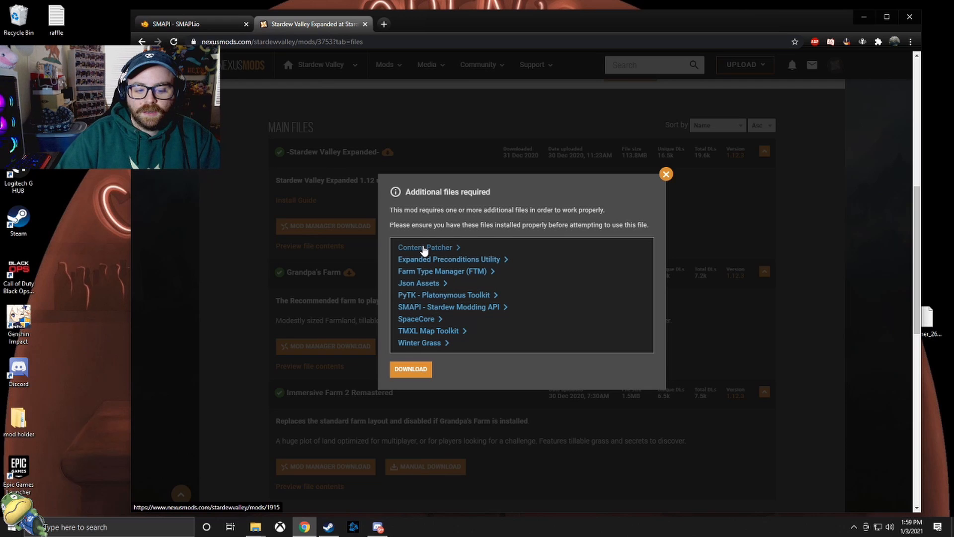
- Open the Content Patcher, Expanded Preconditions Utility and Farm Type Manager (FTM) requirement links in separate new tabs
{"action": "right_click", "coordinate": [426, 251]}
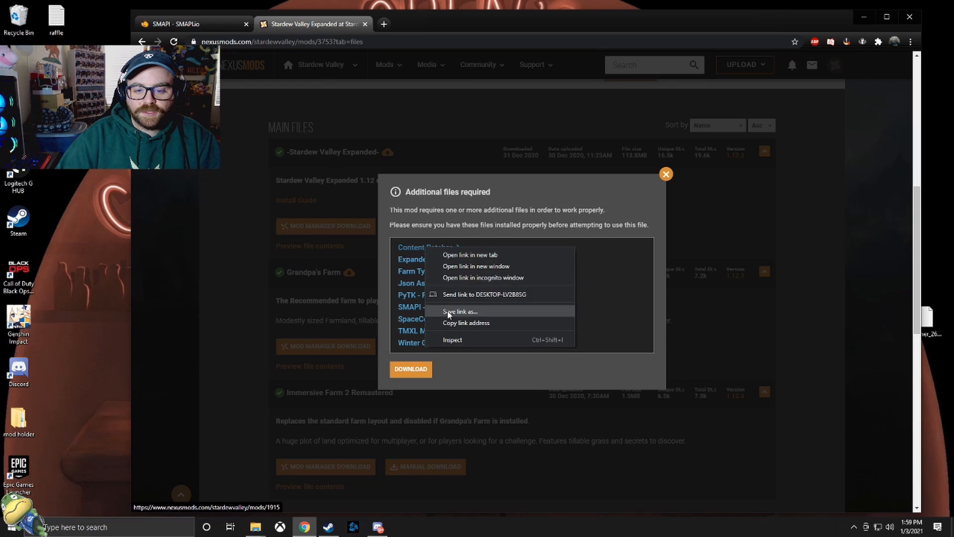
{"action": "left_click", "coordinate": [442, 254]}
{"action": "right_click", "coordinate": [444, 259]}
{"action": "left_click", "coordinate": [476, 265]}
{"action": "right_click", "coordinate": [442, 273]}
{"action": "left_click", "coordinate": [471, 279]}
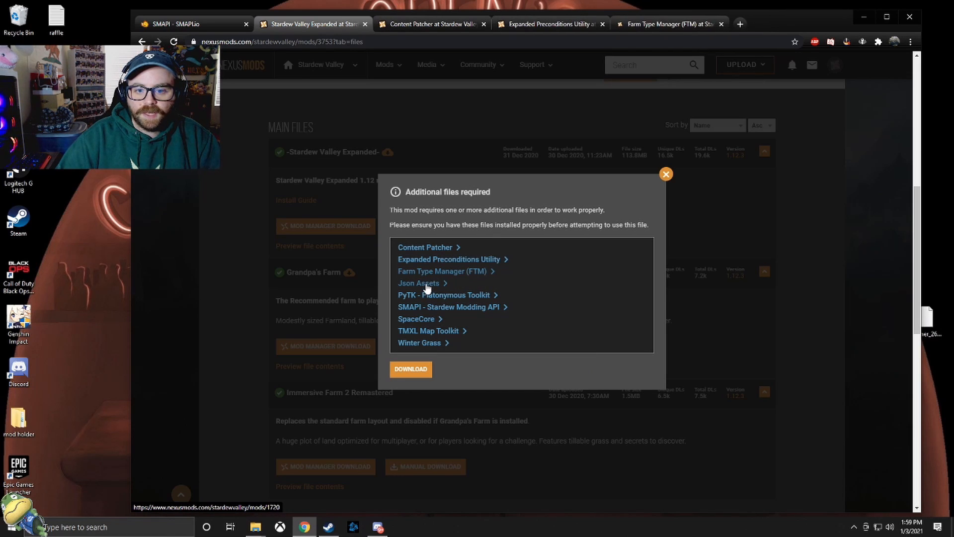
- Open the Json Assets and PyTK - Platonymous Toolkit requirement links in new tabs
{"action": "right_click", "coordinate": [422, 288]}
{"action": "left_click", "coordinate": [469, 290]}
{"action": "right_click", "coordinate": [430, 295]}
{"action": "left_click", "coordinate": [463, 302]}
{"action": "right_click", "coordinate": [442, 309]}
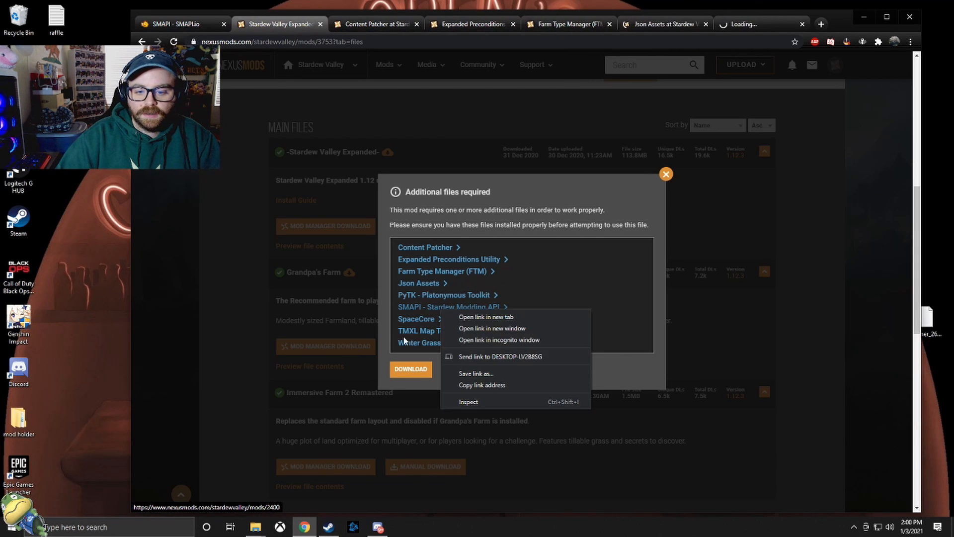
{"action": "left_click", "coordinate": [579, 269]}
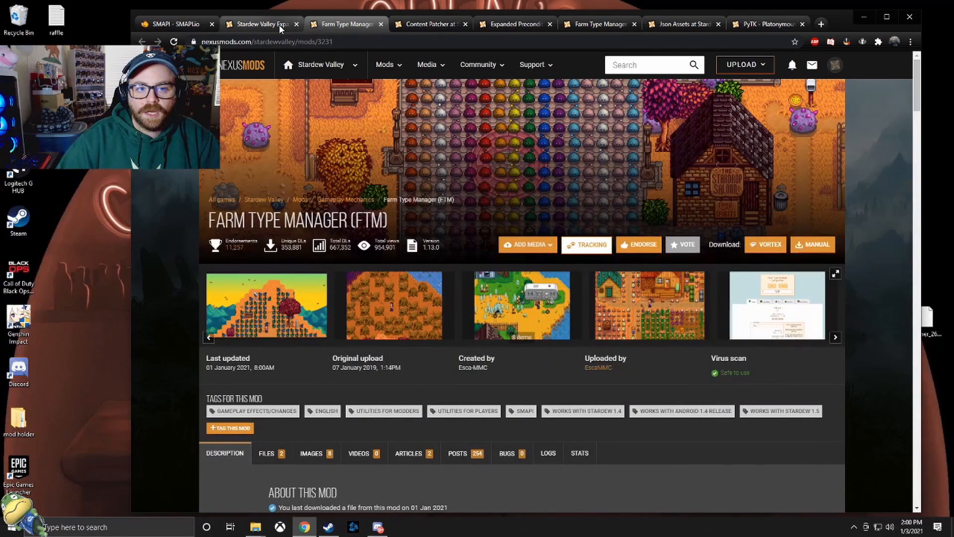
{"action": "left_click", "coordinate": [279, 24]}
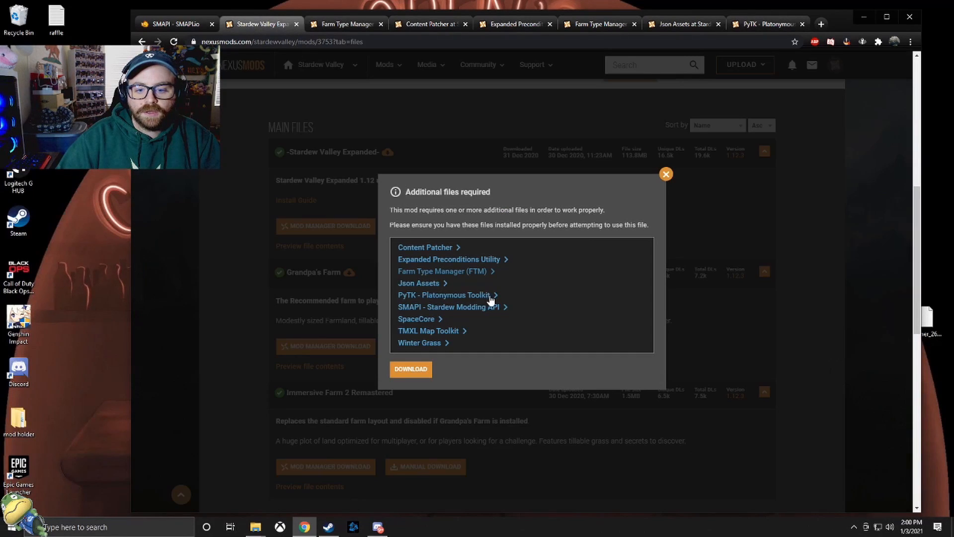
- Open the SpaceCore, TMXL Map Toolkit and Winter Grass requirement links in new tabs
{"action": "right_click", "coordinate": [425, 322]}
{"action": "left_click", "coordinate": [454, 328]}
{"action": "right_click", "coordinate": [442, 333]}
{"action": "left_click", "coordinate": [458, 340]}
{"action": "right_click", "coordinate": [431, 344]}
{"action": "left_click", "coordinate": [467, 348]}
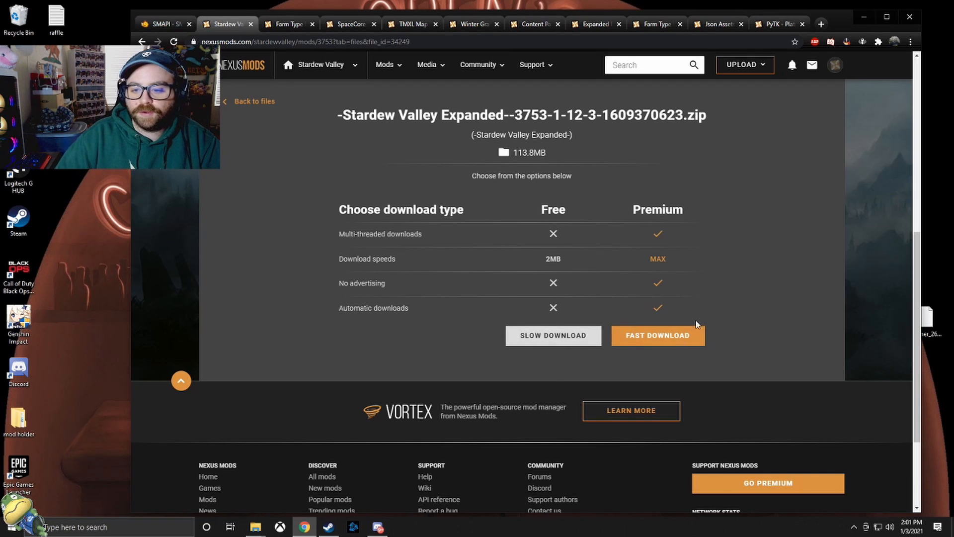
- Start the slow download of the main -Stardew Valley Expanded- zip and close the duplicate Farm Type Manager tab
{"action": "left_click", "coordinate": [552, 335]}
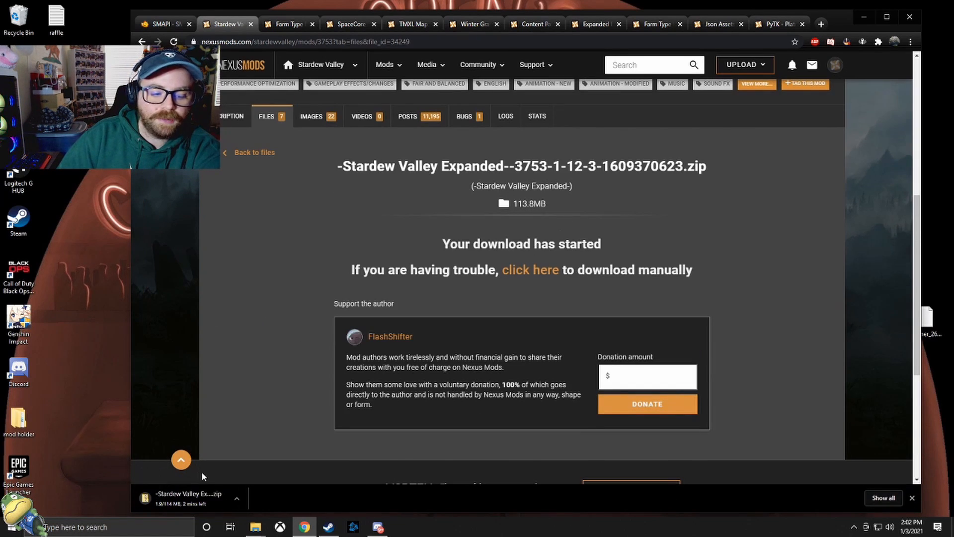
{"action": "left_click", "coordinate": [211, 493]}
{"action": "left_click", "coordinate": [284, 24]}
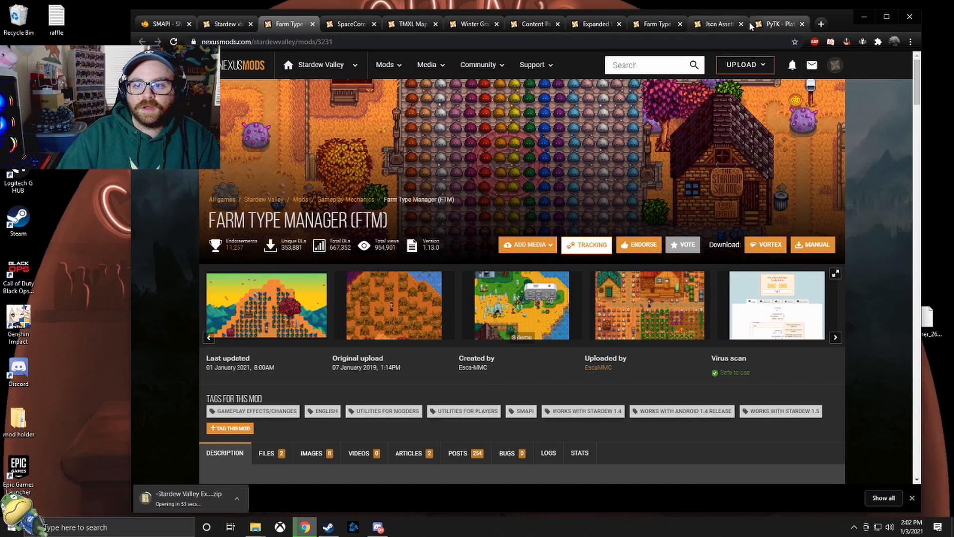
{"action": "left_click", "coordinate": [681, 24]}
- Manually download the Farm Type Manager v1.13.0 main file from its mod page using the slow download option
{"action": "left_click", "coordinate": [271, 453]}
{"action": "scroll", "coordinate": [318, 293], "scroll_direction": "down", "scroll_amount": 5}
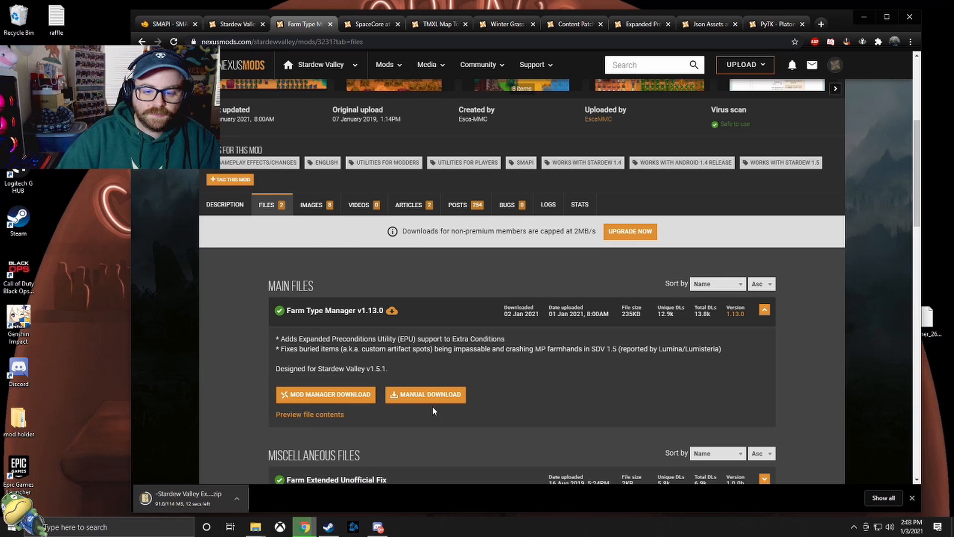
{"action": "left_click", "coordinate": [437, 394]}
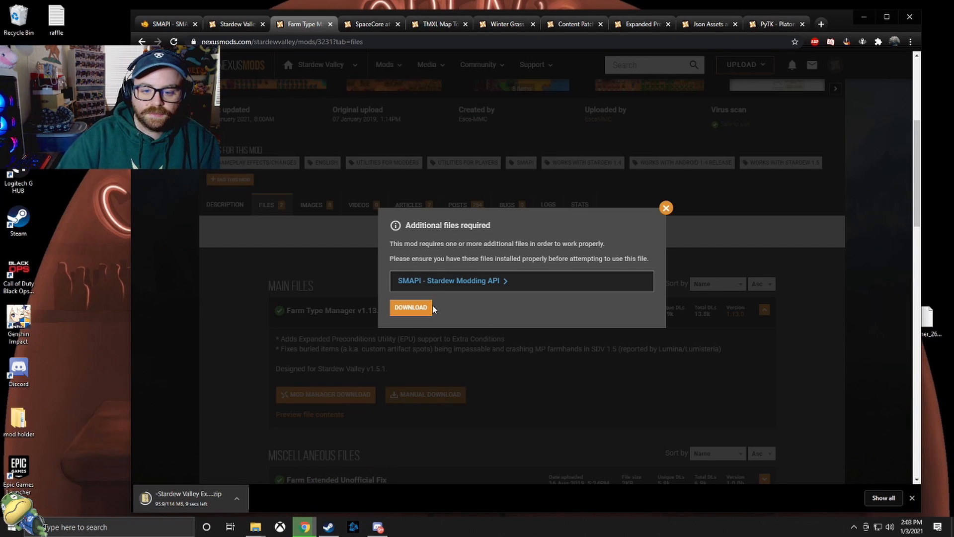
{"action": "left_click", "coordinate": [423, 308]}
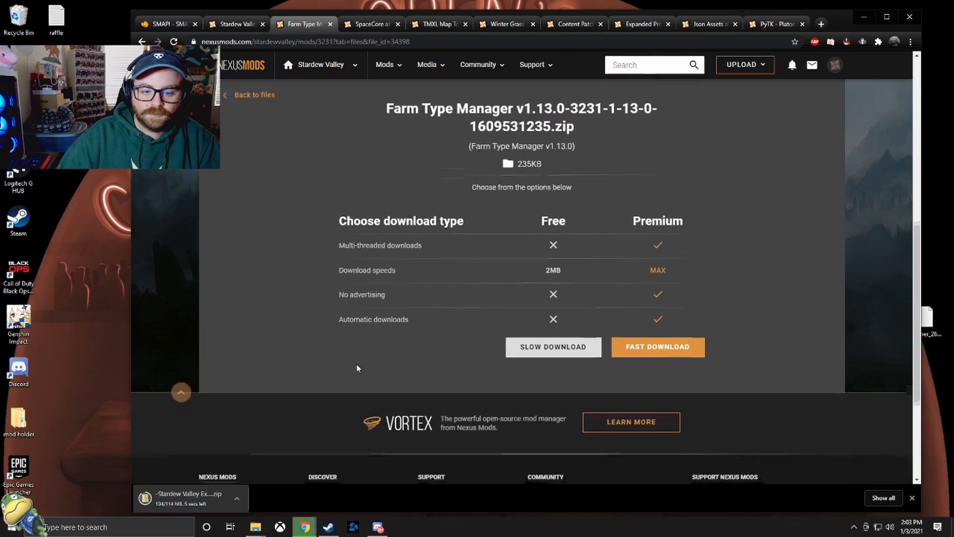
{"action": "scroll", "coordinate": [363, 338], "scroll_direction": "down", "scroll_amount": 3}
{"action": "scroll", "coordinate": [375, 295], "scroll_direction": "up", "scroll_amount": 2}
{"action": "left_click", "coordinate": [551, 272]}
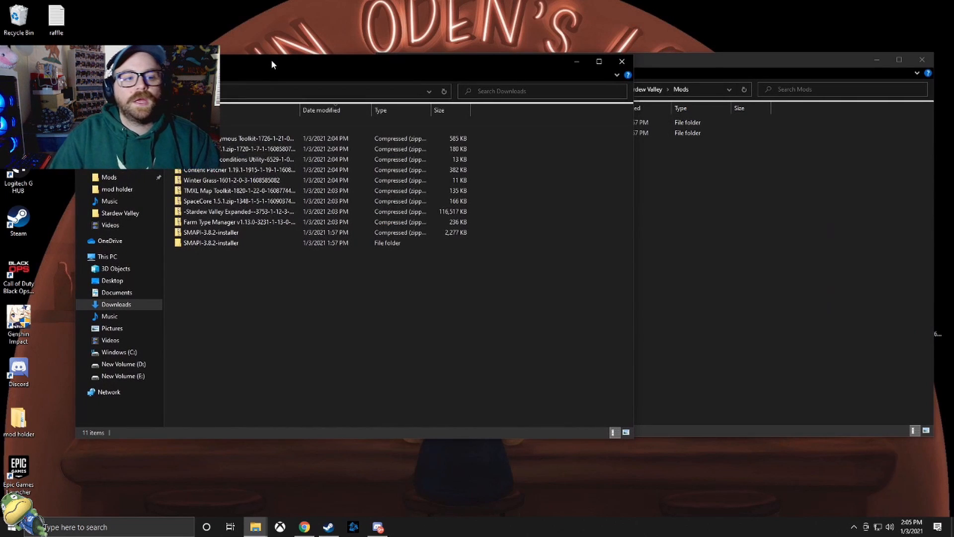
- Move the Downloads window clear of the Mods window and reopen the Mods folder from the Stardew Valley game folder
{"action": "left_click_drag", "start_coordinate": [308, 71], "coordinate": [417, 147]}
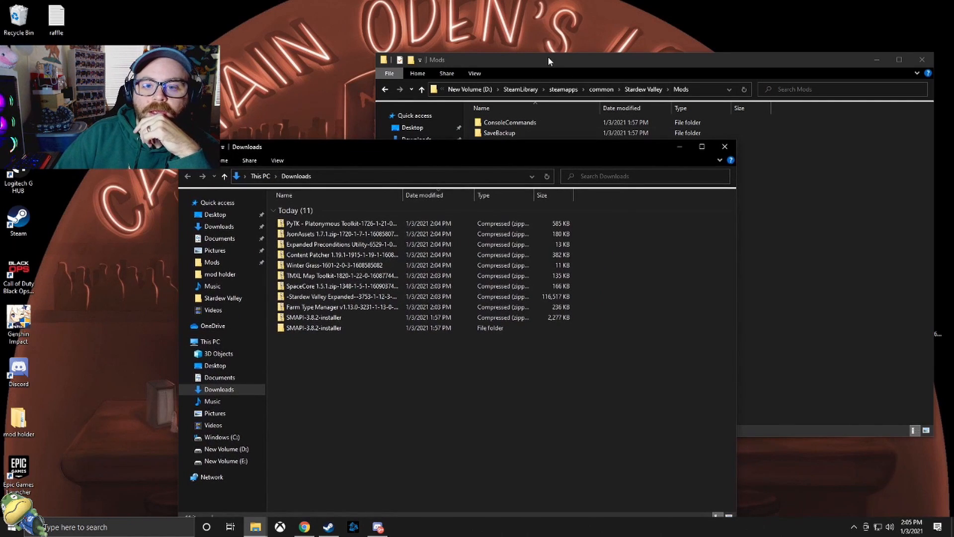
{"action": "left_click", "coordinate": [626, 89]}
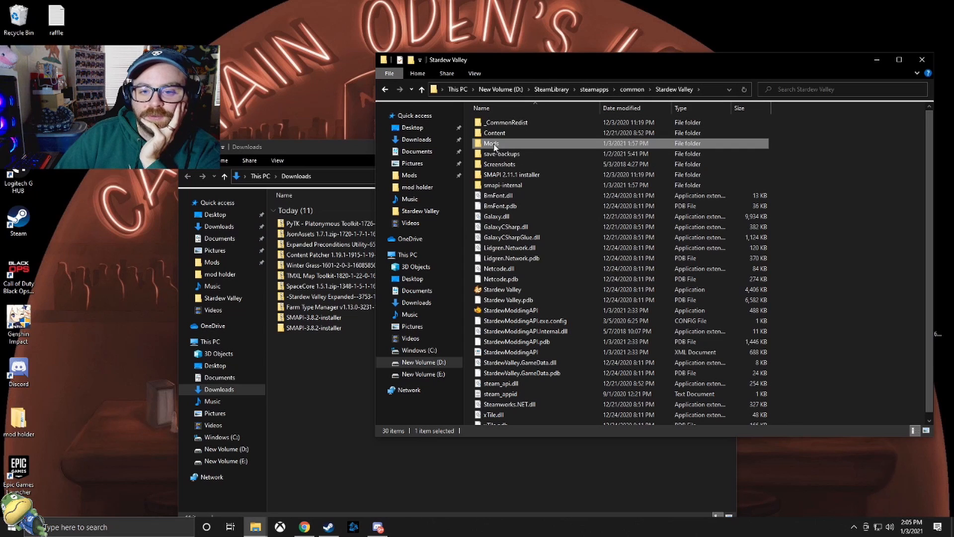
{"action": "double_click", "coordinate": [509, 144]}
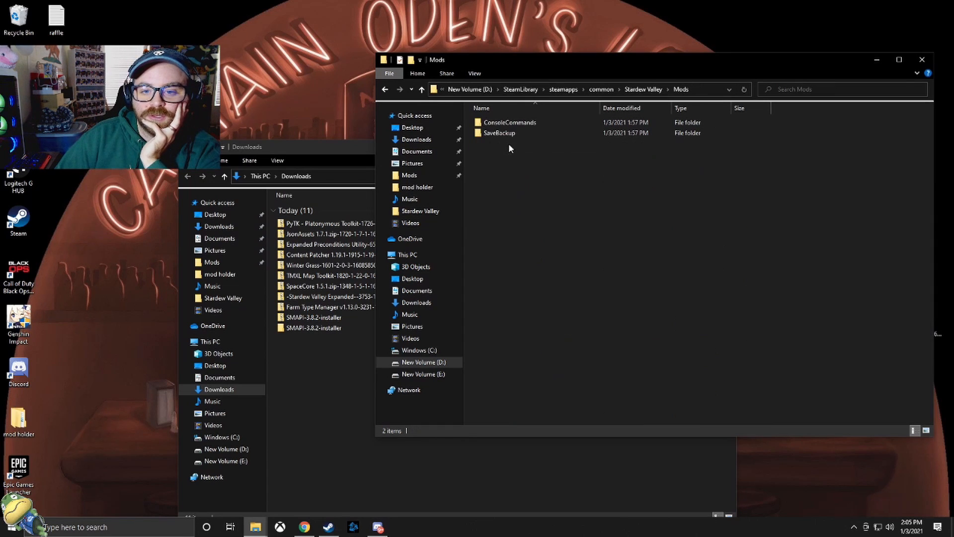
{"action": "left_click", "coordinate": [314, 144]}
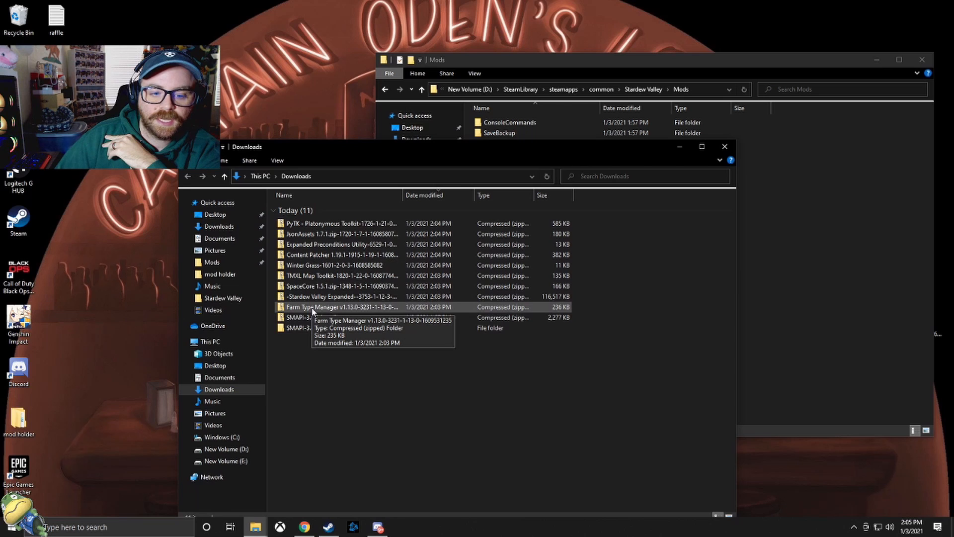
- Delete the SMAPI-3.8.2-installer zip and its extracted folder from Downloads
{"action": "left_click", "coordinate": [312, 322]}
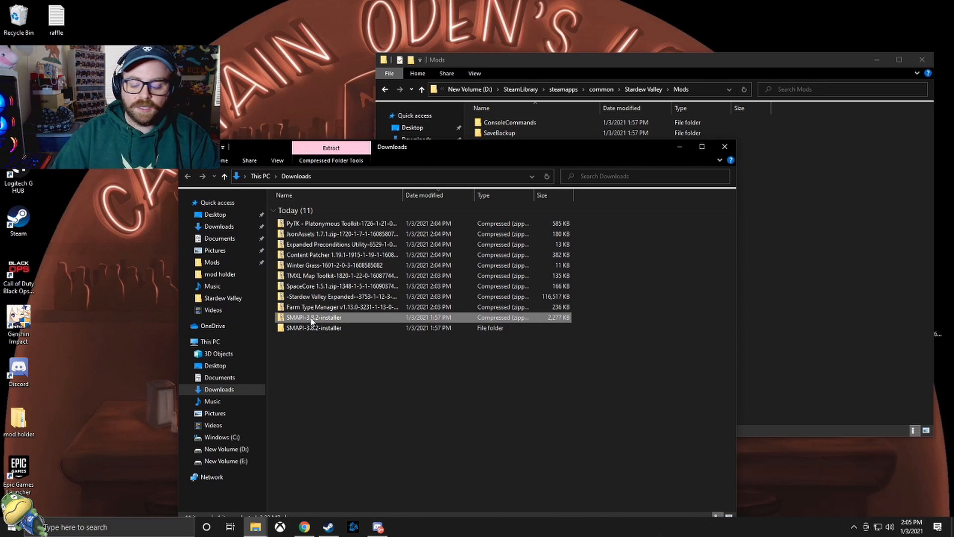
{"action": "key", "text": "shift+Down"}
{"action": "key", "text": "Delete"}
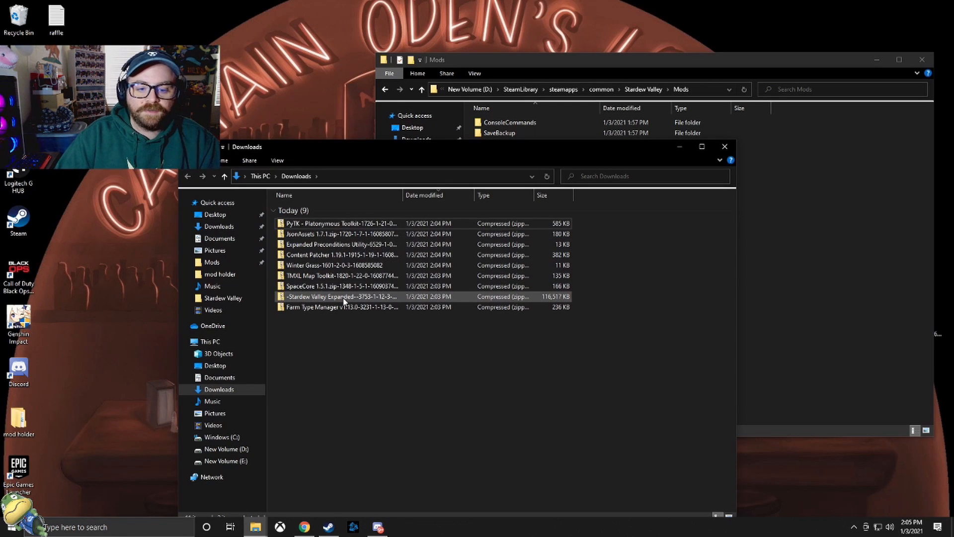
- Copy the PyTK folder from the PyTK - Platonymous Toolkit archive into the Stardew Valley Mods folder
{"action": "double_click", "coordinate": [337, 225]}
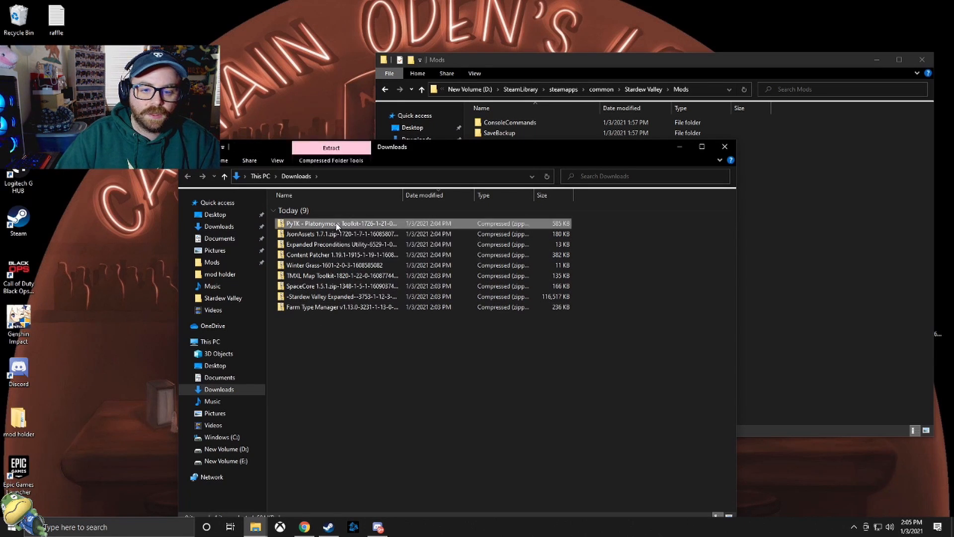
{"action": "left_click_drag", "start_coordinate": [508, 148], "coordinate": [362, 150]}
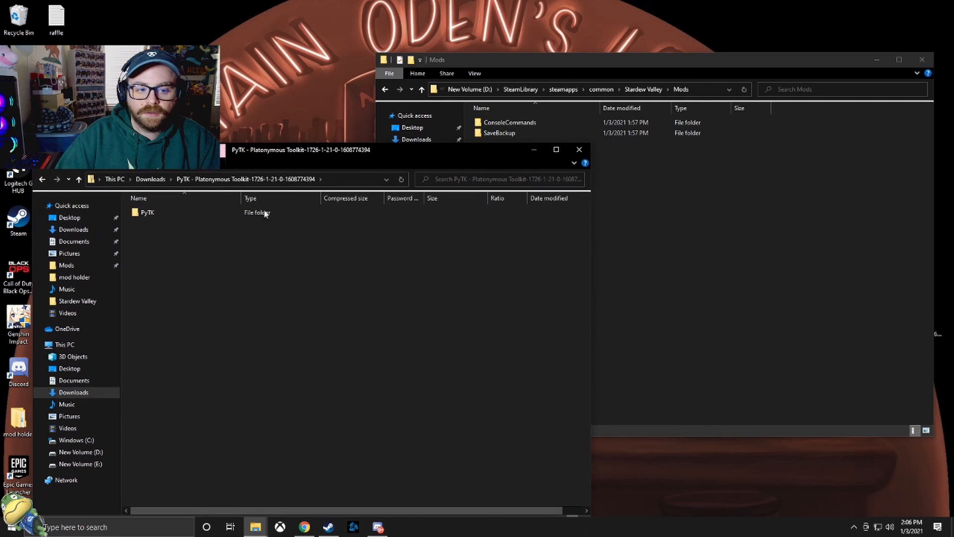
{"action": "left_click_drag", "start_coordinate": [150, 213], "coordinate": [699, 249]}
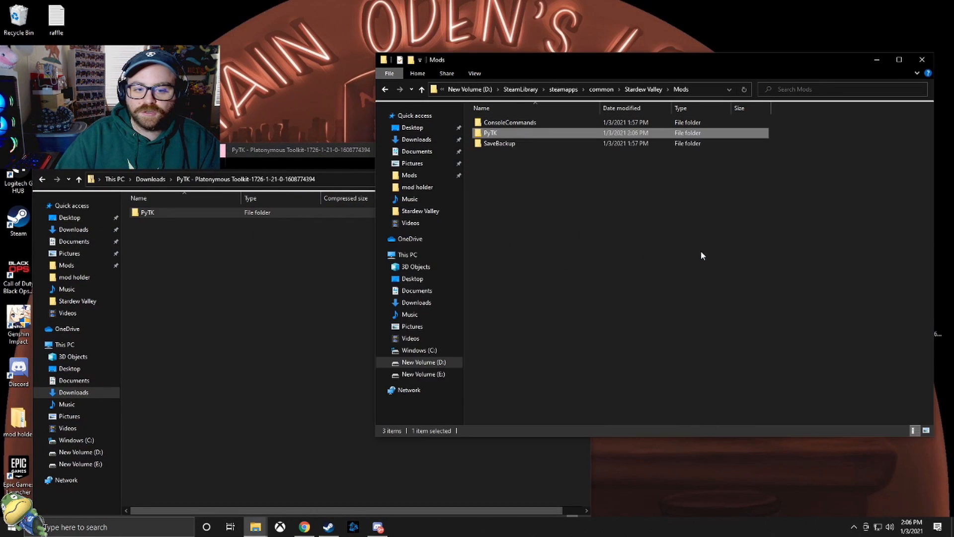
- Copy the JsonAssets folder and the other required mods' folders from their downloaded archives into the Mods folder
{"action": "left_click", "coordinate": [43, 178]}
{"action": "double_click", "coordinate": [160, 237]}
{"action": "left_click_drag", "start_coordinate": [148, 211], "coordinate": [682, 251]}
{"action": "key", "text": "alt+Left"}
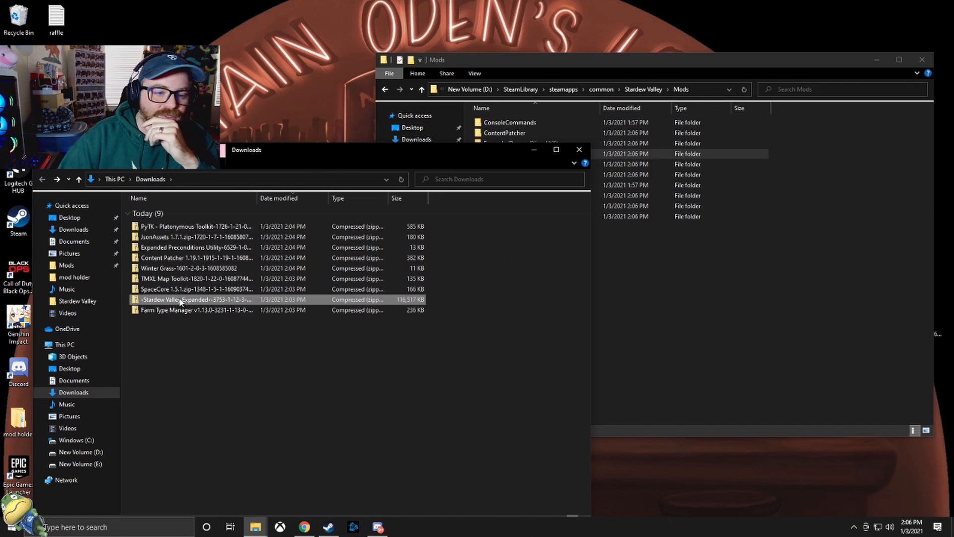
- Copy the CustomMusic, CustomNPCExclusions, CustomNPCFixes and Stardew Valley Expanded folders from the Stardew Valley Expanded archive into the Mods folder
{"action": "double_click", "coordinate": [178, 300]}
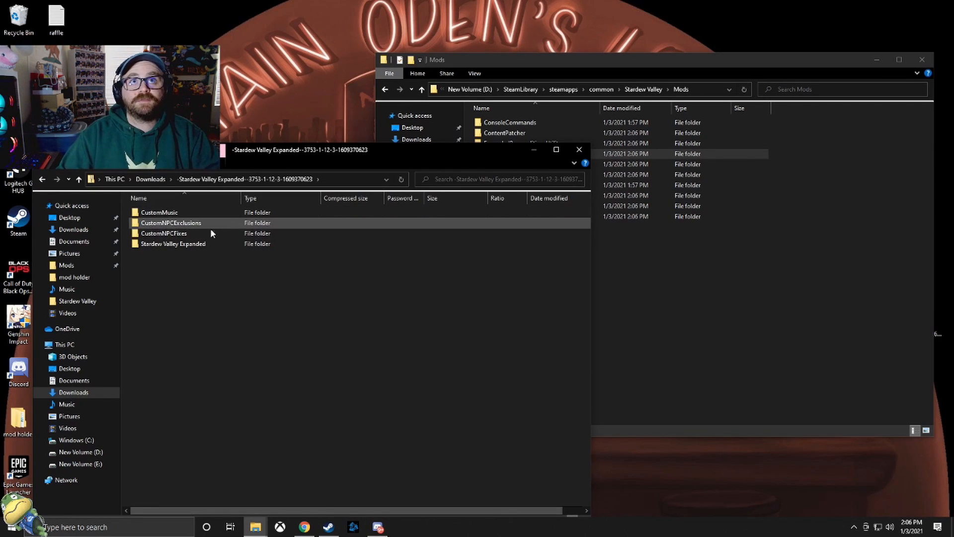
{"action": "left_click", "coordinate": [179, 211]}
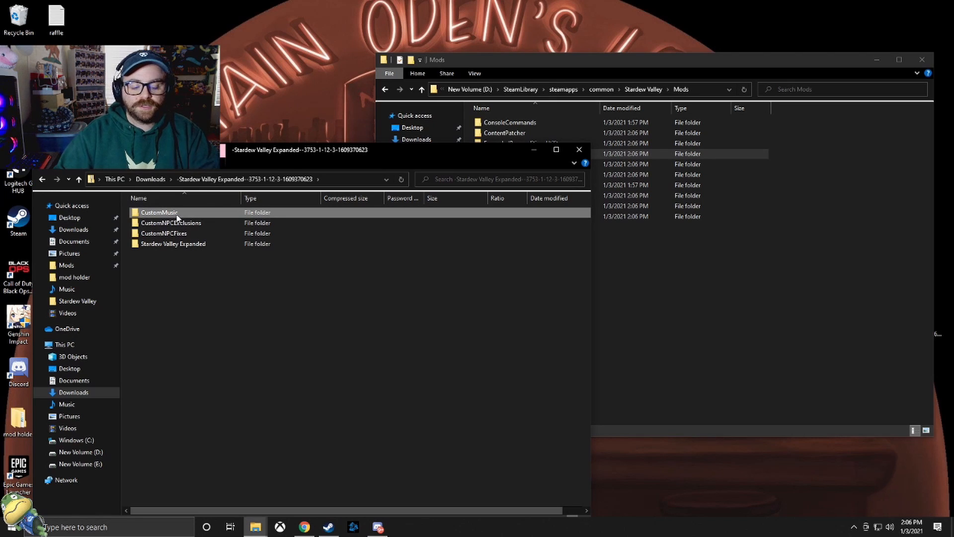
{"action": "key", "text": "shift+Down"}
{"action": "key", "text": "shift+Down"}
{"action": "key", "text": "shift+Down"}
{"action": "left_click_drag", "start_coordinate": [177, 217], "coordinate": [768, 335]}
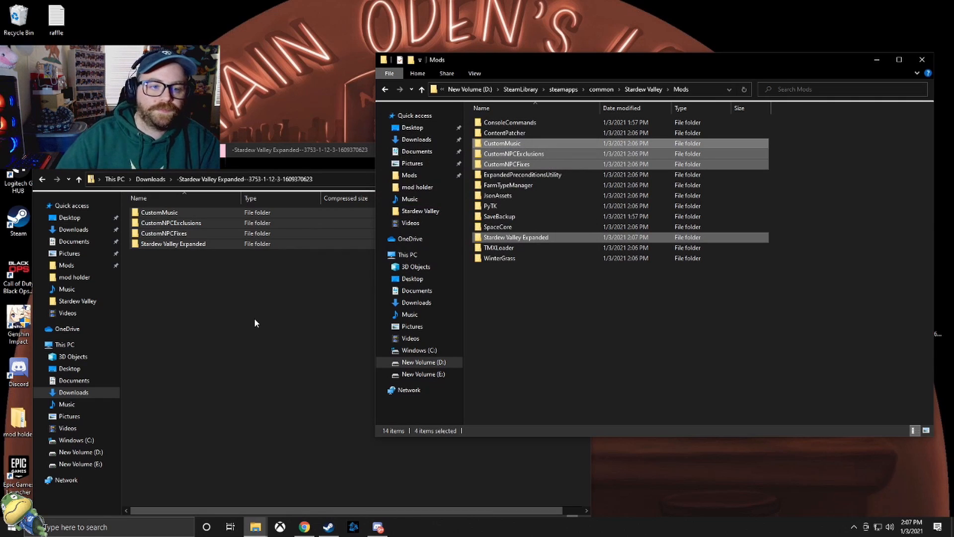
- Close the Stardew Valley Expanded archive window and move the Mods window towards the middle of the desktop
{"action": "left_click", "coordinate": [231, 150]}
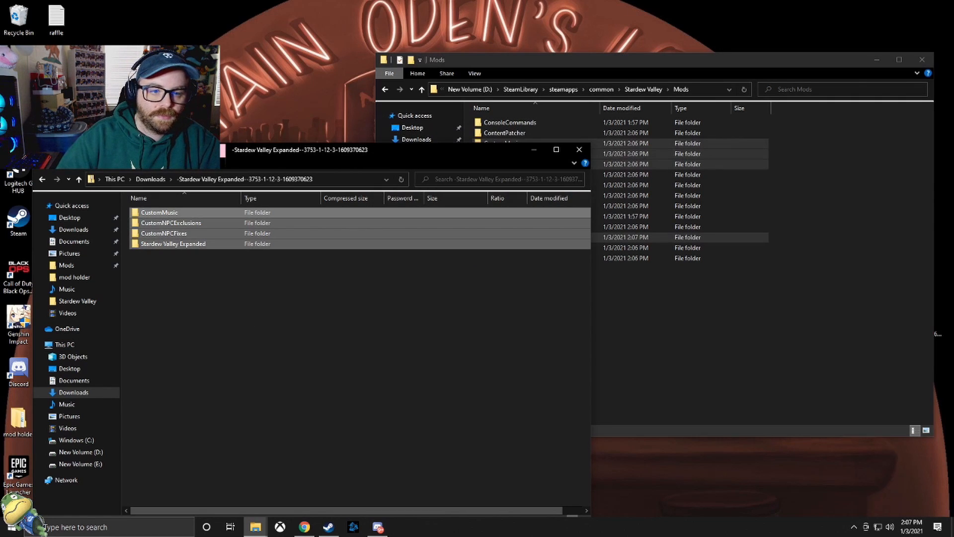
{"action": "left_click", "coordinate": [578, 145]}
{"action": "left_click_drag", "start_coordinate": [676, 58], "coordinate": [577, 91]}
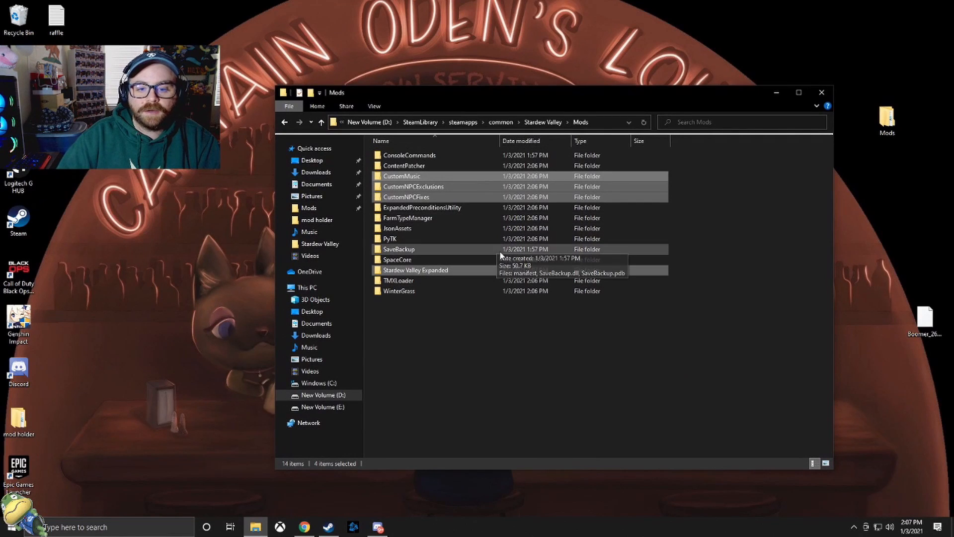
- Switch to Steam and launch Stardew Valley
{"action": "left_click", "coordinate": [327, 526]}
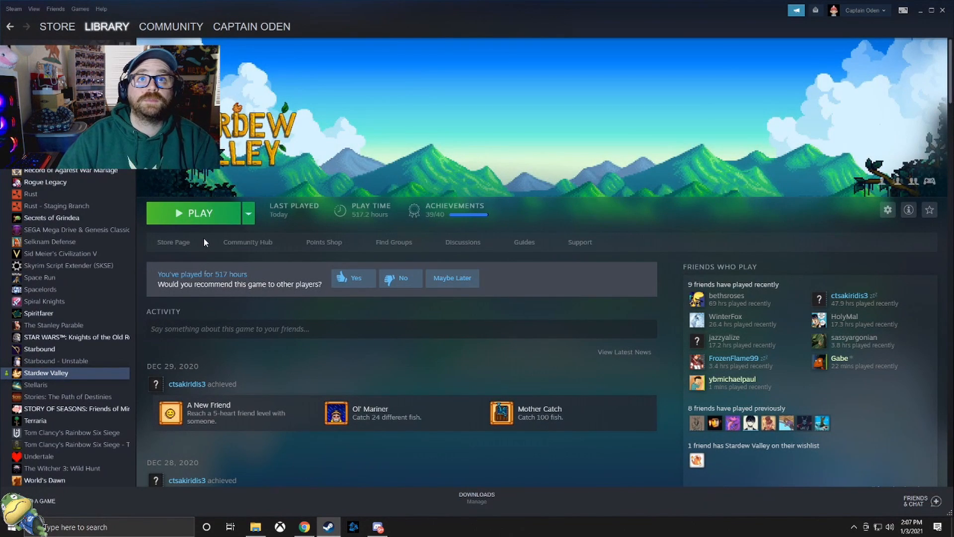
{"action": "left_click", "coordinate": [196, 213]}
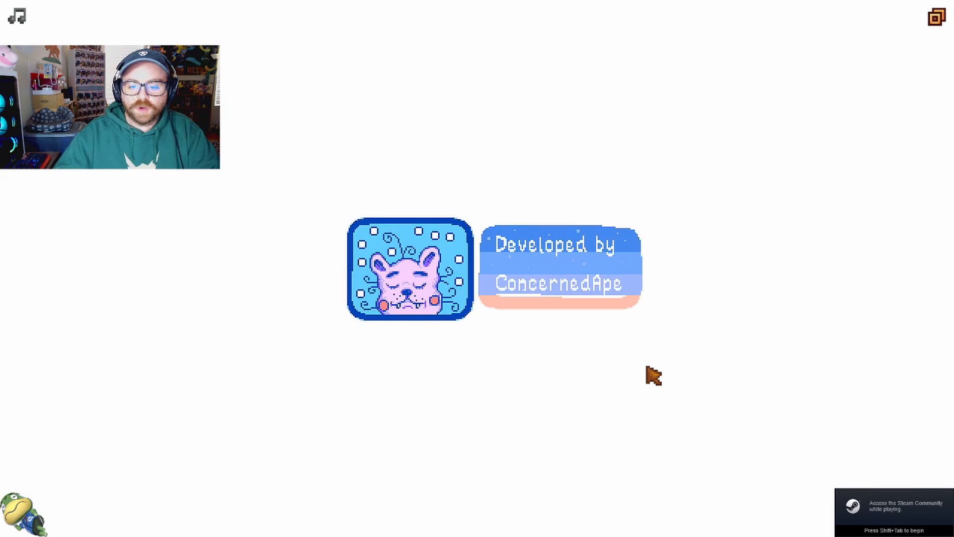
- Review the loaded mods, content packs and warnings in the SMAPI console, and return to the game
{"action": "key", "text": "alt+Tab"}
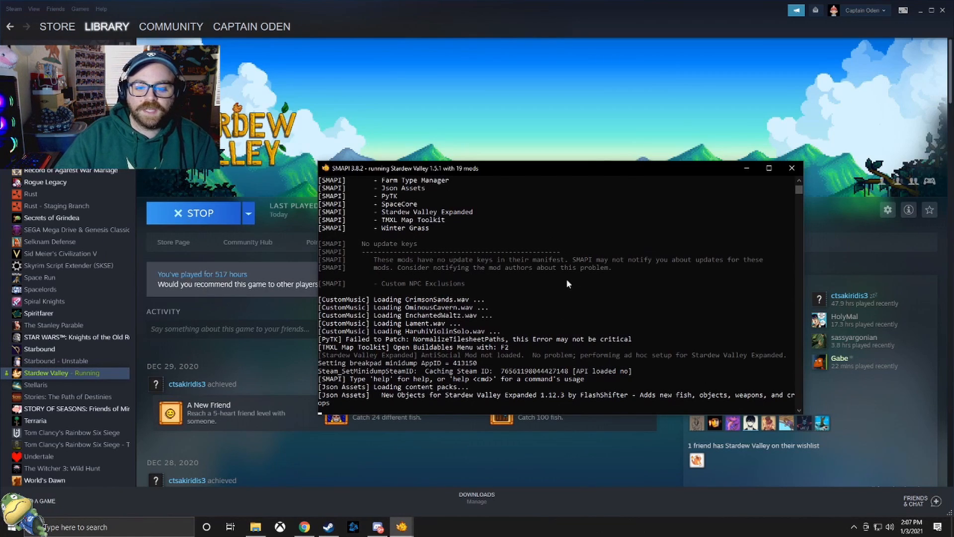
{"action": "scroll", "coordinate": [444, 368], "scroll_direction": "down", "scroll_amount": 1}
{"action": "scroll", "coordinate": [564, 359], "scroll_direction": "down", "scroll_amount": 2}
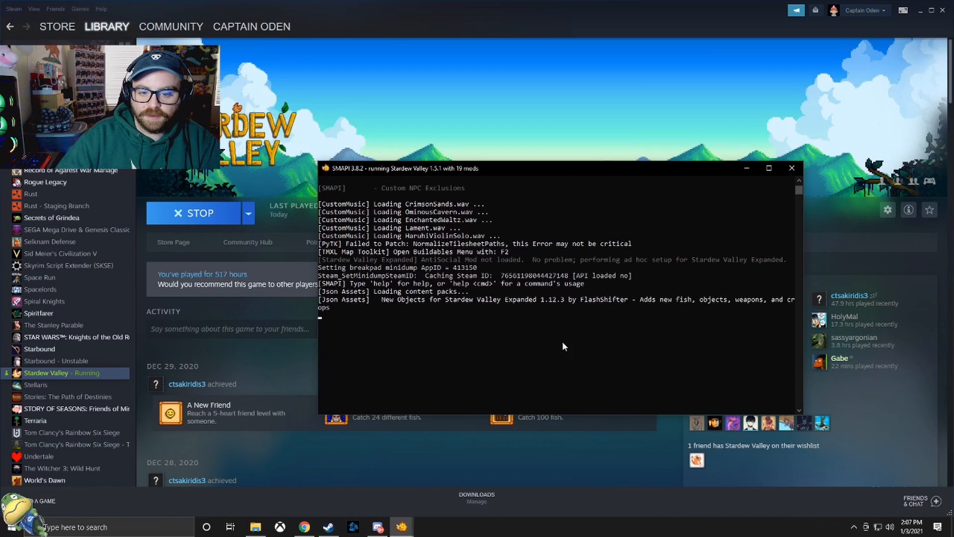
{"action": "scroll", "coordinate": [559, 362], "scroll_direction": "up", "scroll_amount": 7}
{"action": "scroll", "coordinate": [508, 348], "scroll_direction": "up", "scroll_amount": 15}
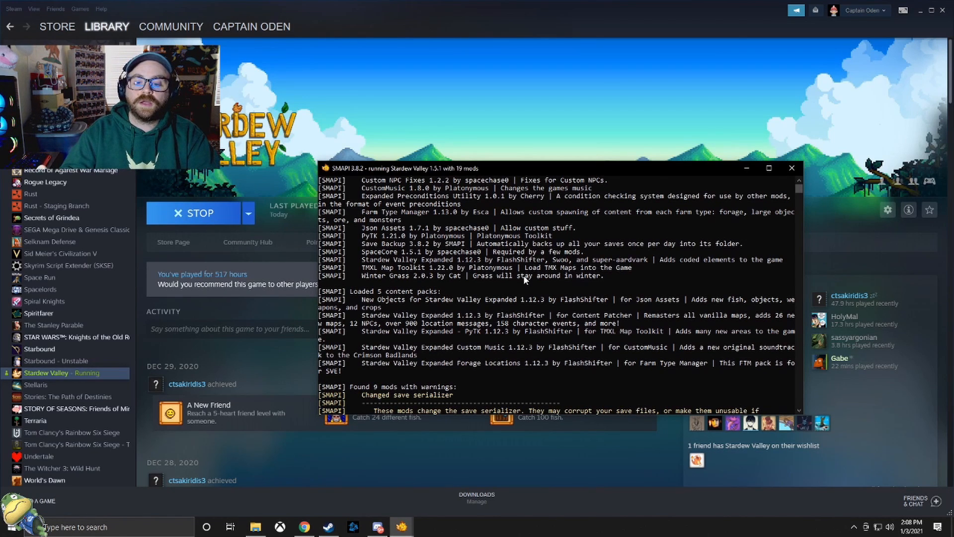
{"action": "scroll", "coordinate": [502, 358], "scroll_direction": "down", "scroll_amount": 4}
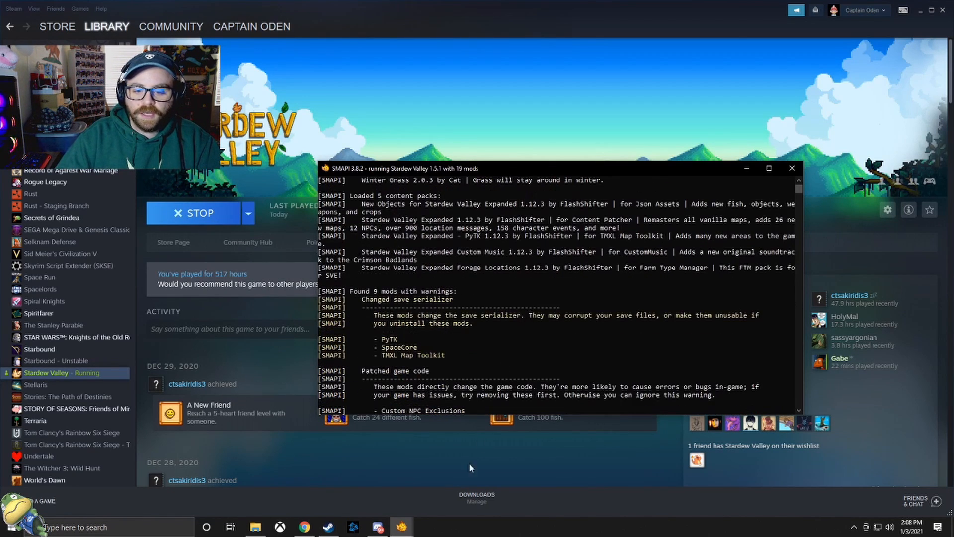
{"action": "left_click", "coordinate": [442, 479]}
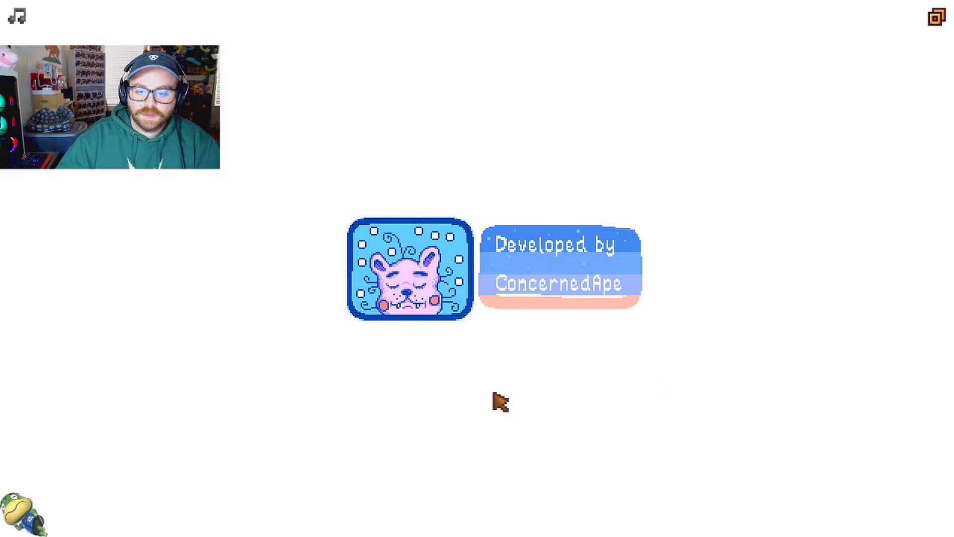